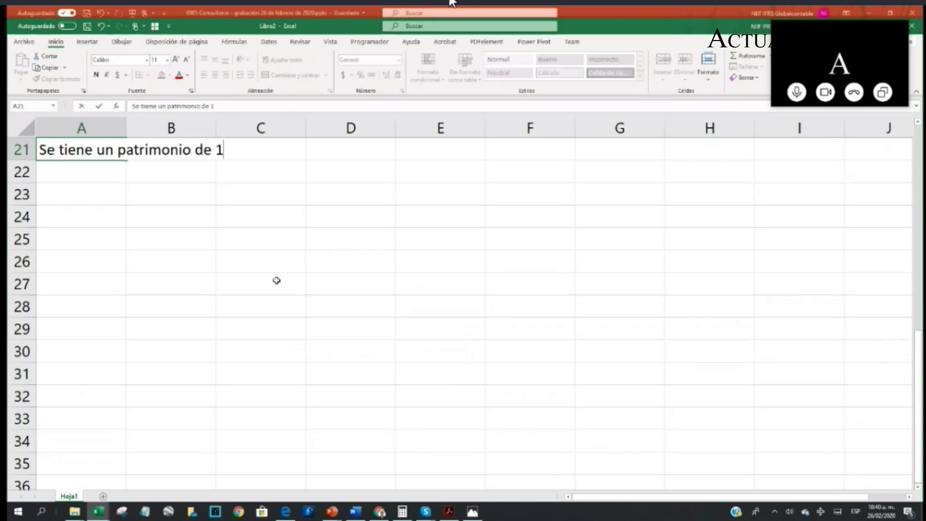
- Complete cell A21 as "Se tiene un patrimonio de 10 mil millones" and enter "y con 10 mil acciones" in A22
key("BackSpace")
key("BackSpace")
key("BackSpace")
type("mil millones")
key("Return")
type("y con 10 mil acciones")
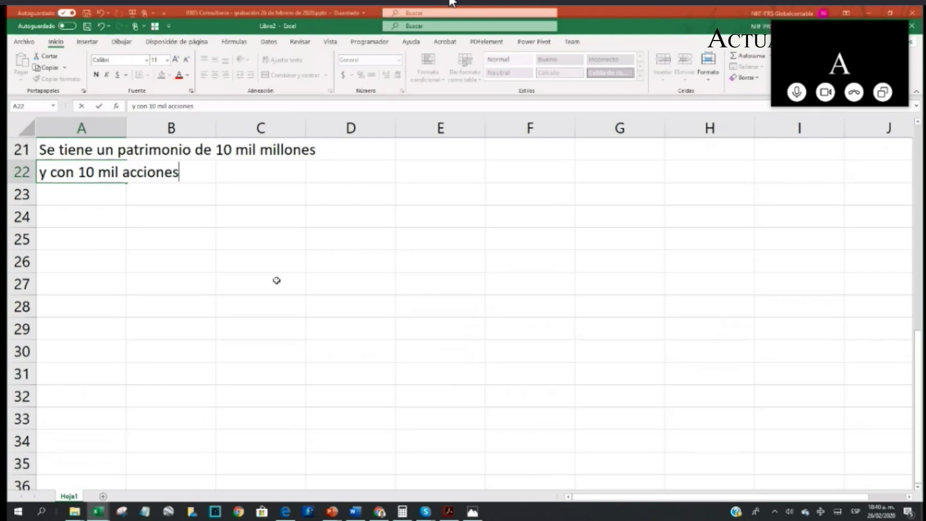
key("Return")
- Label cell A23 "El valor intrínseco"
key("Return")
key("Up")
type("El")
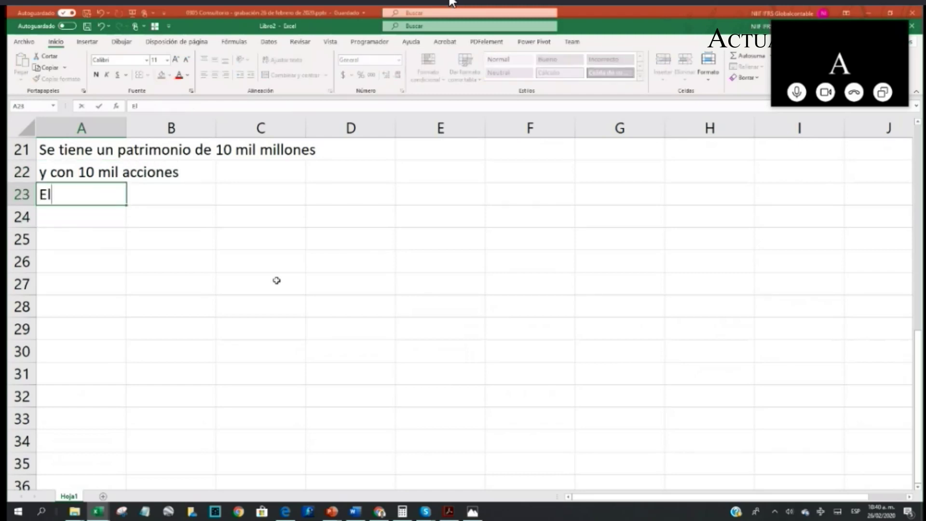
type(" valor in r intr")
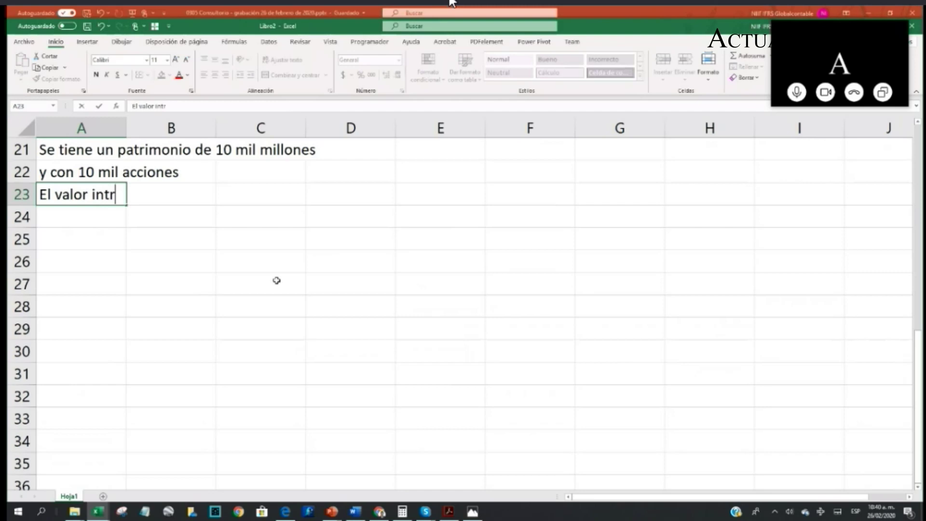
type("ínseco")
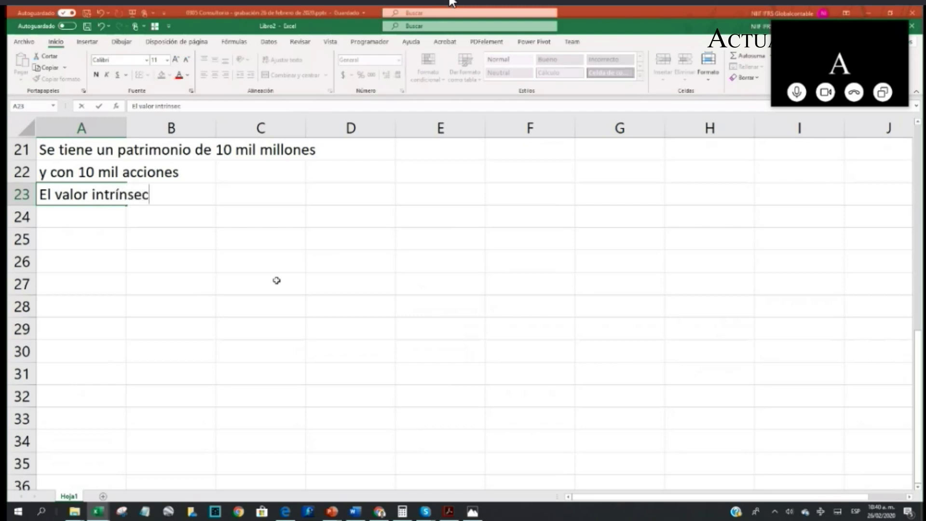
key("Tab")
key("Tab")
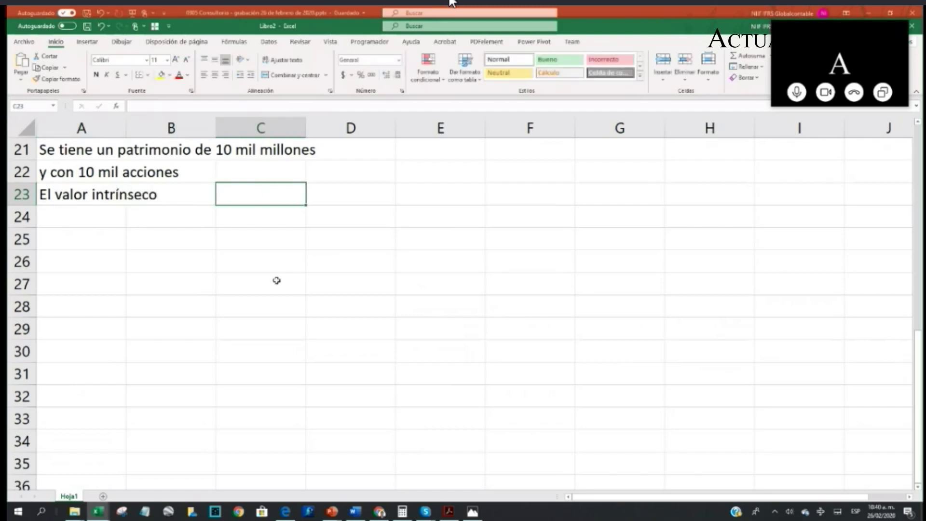
type("+")
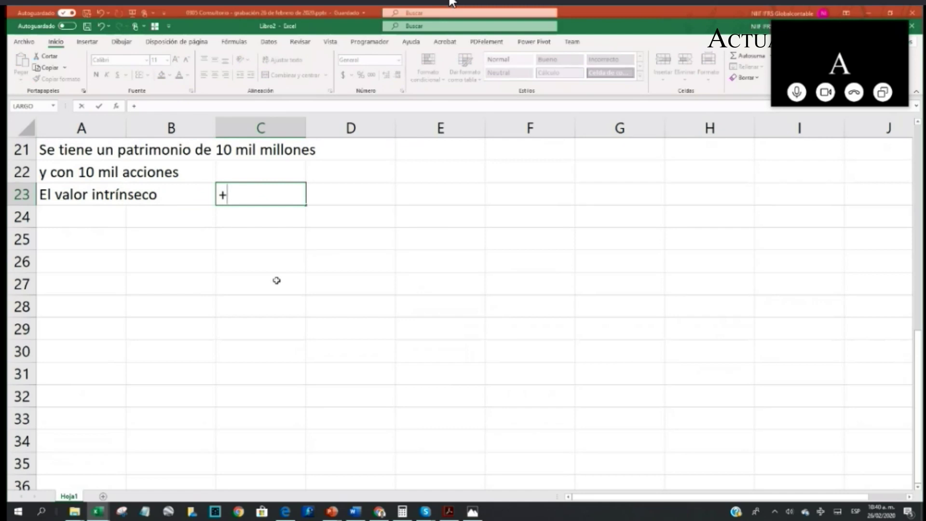
type("10000")
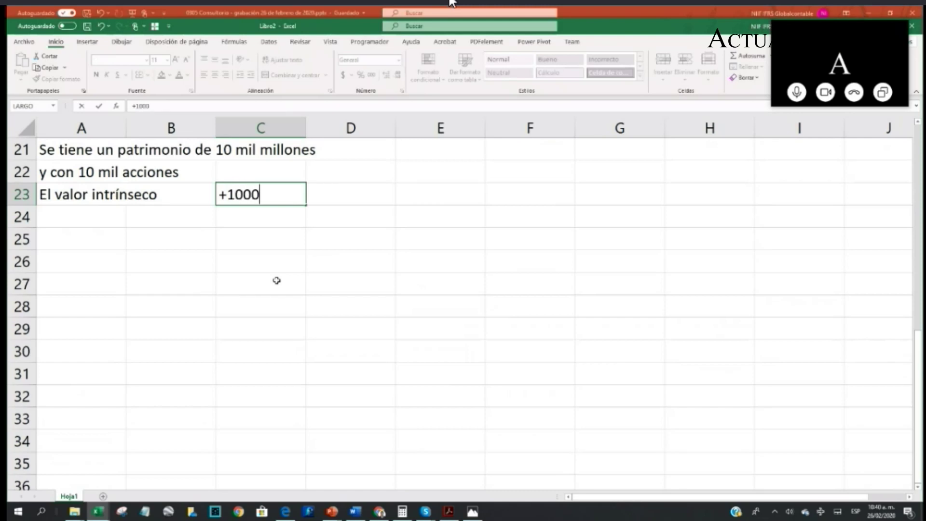
type("000000")
key("Return")
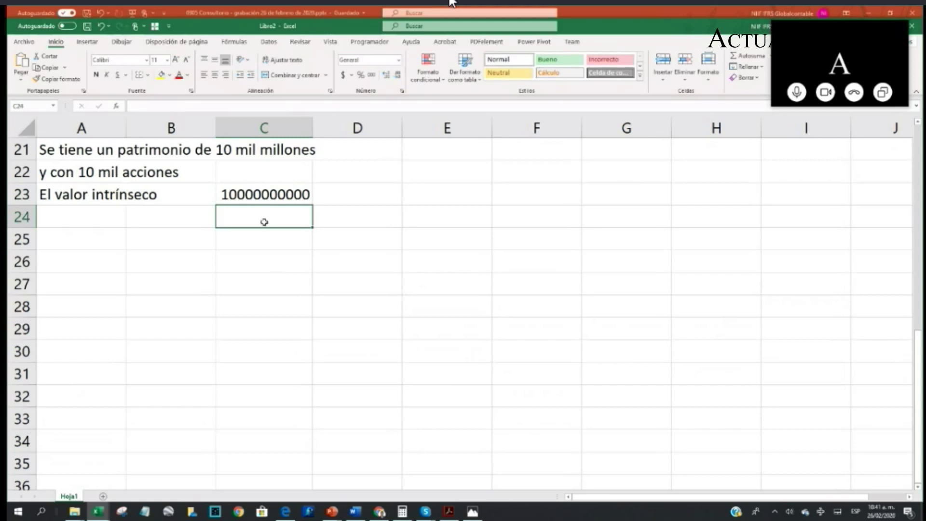
- Format C23 with thousands separators and no decimals, and widen column C so the full number fits
left_click(266, 194)
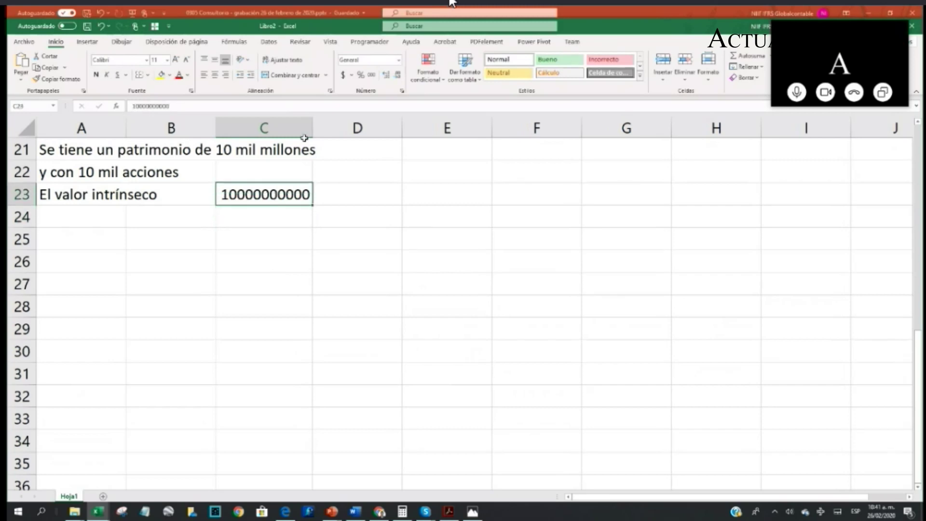
left_click(370, 75)
scroll(446, 357, "up", 2)
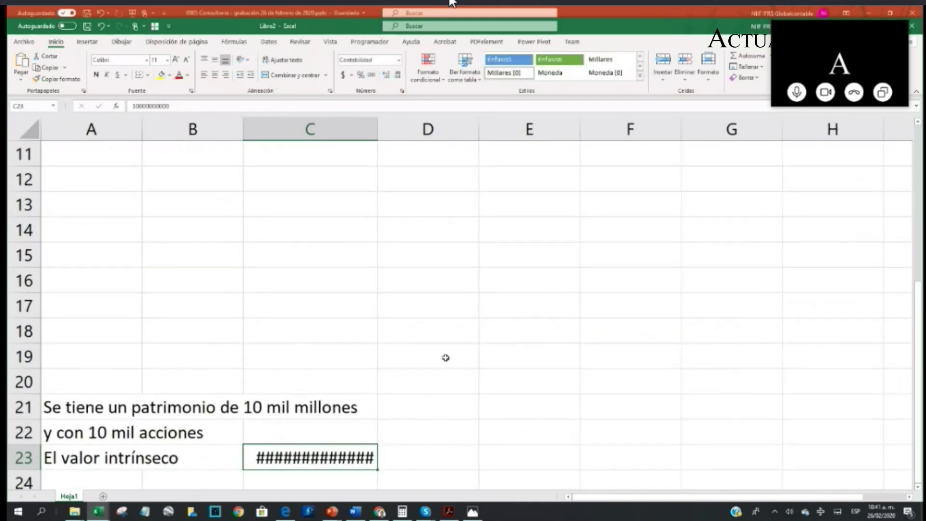
scroll(446, 357, "down", 2)
left_click_drag(376, 131, 407, 131)
- Enter the number of shares, 10000, in cell C24
scroll(370, 388, "down", 2)
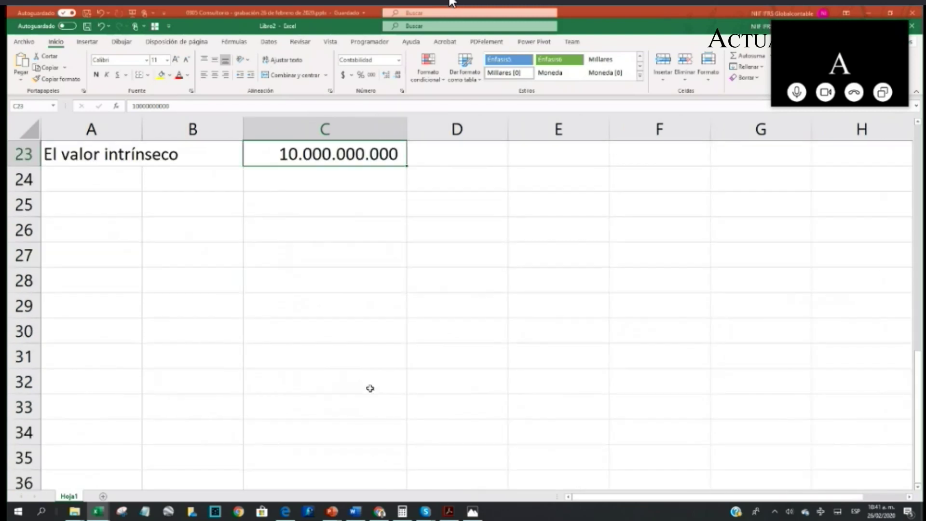
scroll(370, 388, "up", 1)
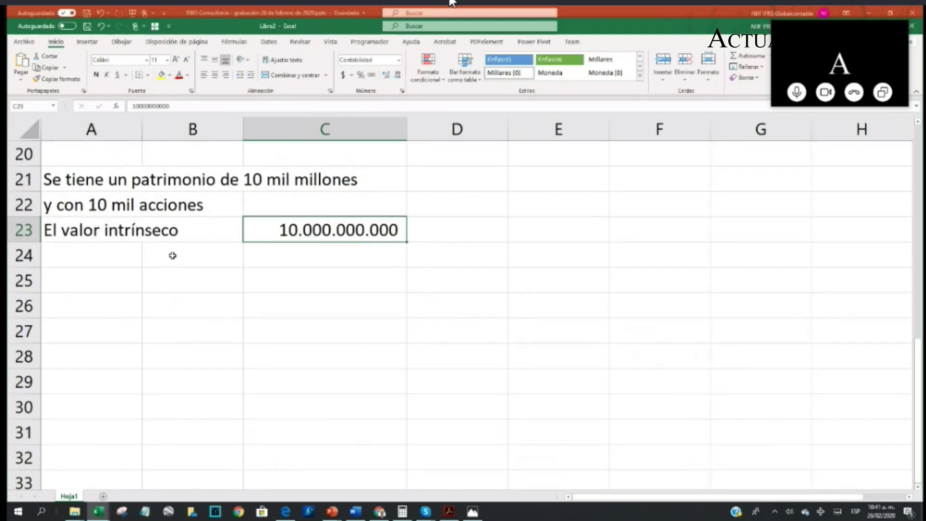
left_click(341, 256)
type("10000")
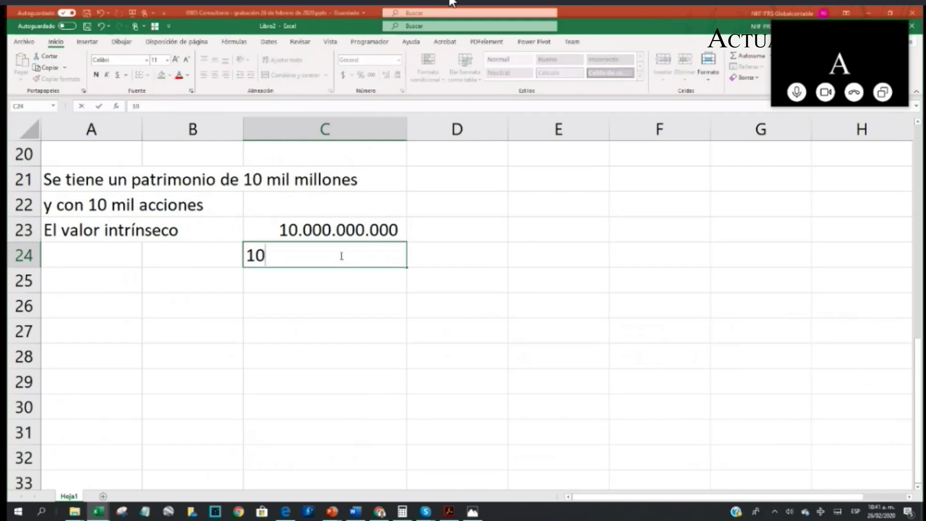
key("Return")
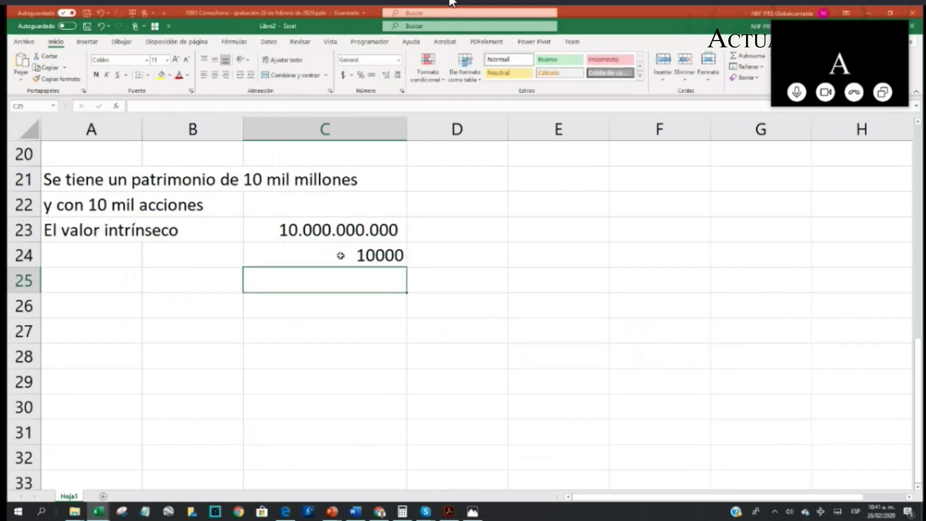
- Calculate the intrinsic value per share in D23 by dividing C23 by C24
left_click(340, 255)
key("Up")
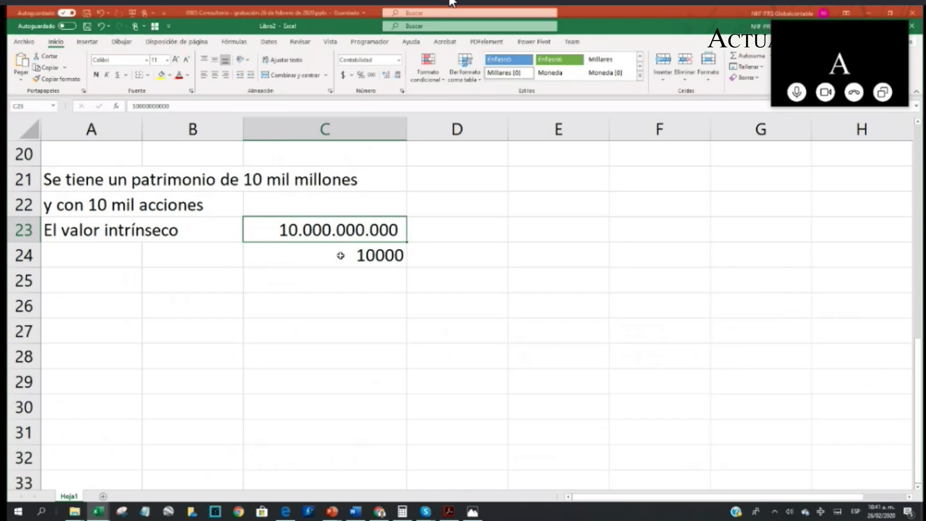
key("Right")
type("+")
key("Up")
key("Left")
key("Down")
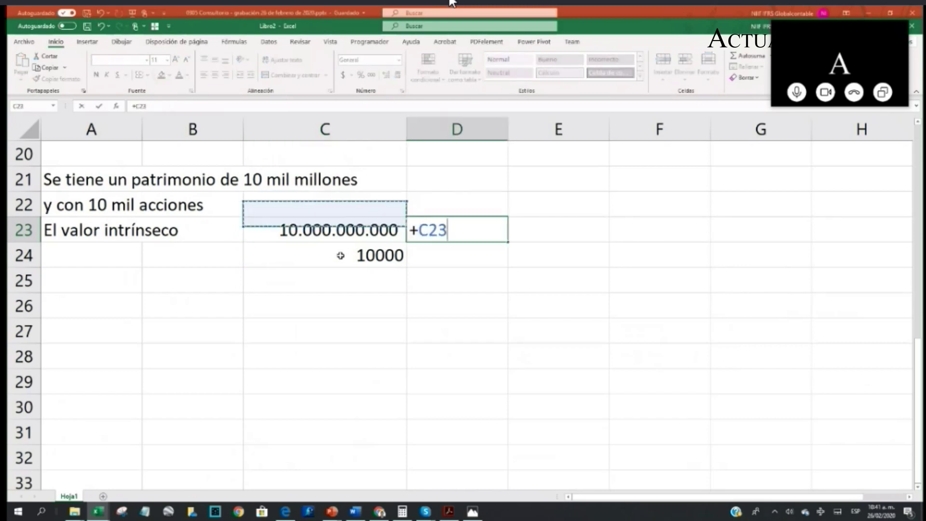
type("/")
key("Down")
key("Left")
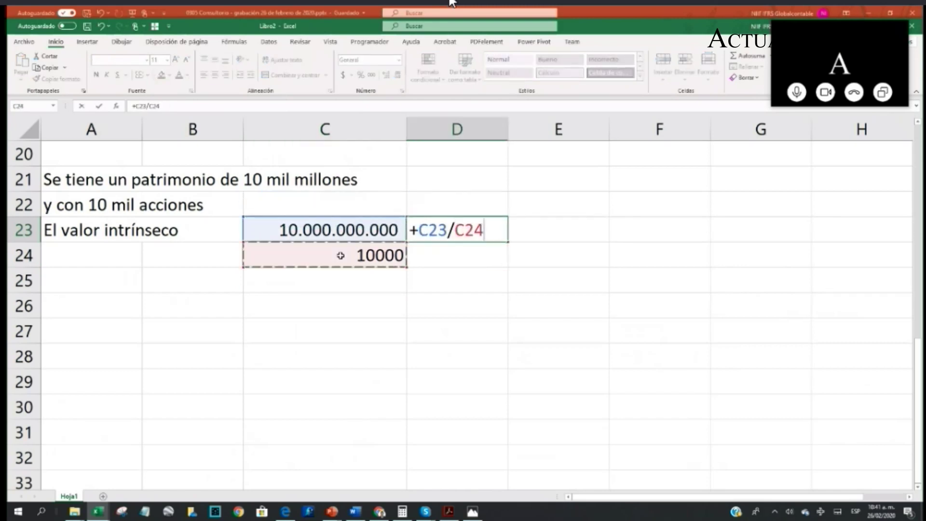
key("Return")
key("Up")
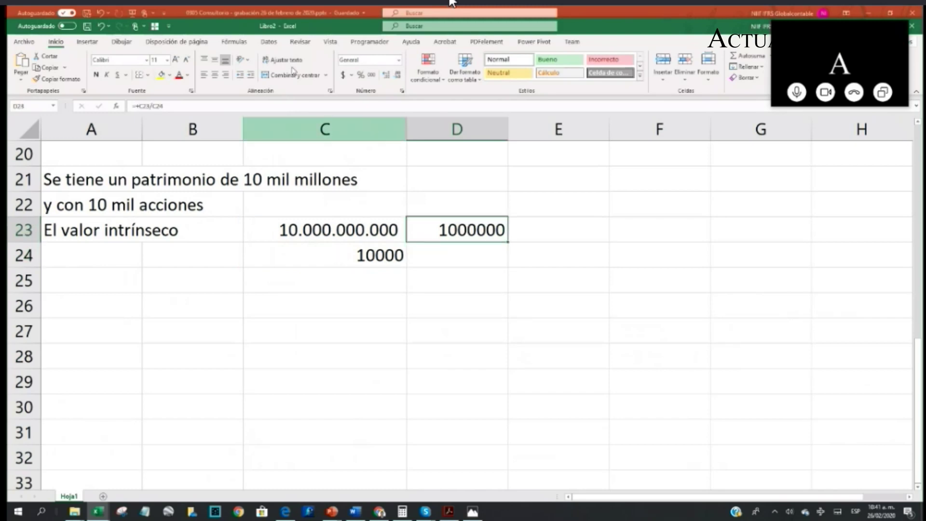
- Format D23 and C24 with thousands separators and no decimals
left_click(371, 76)
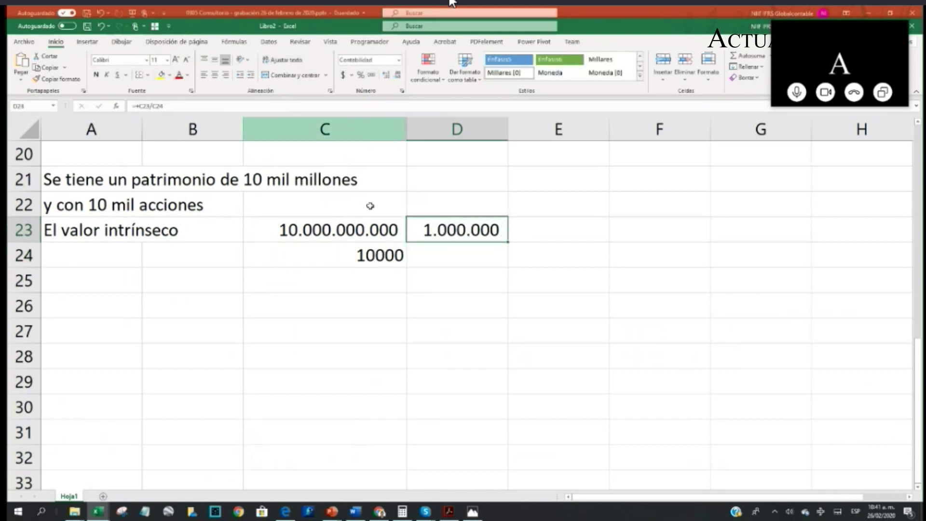
left_click(359, 252)
left_click(372, 76)
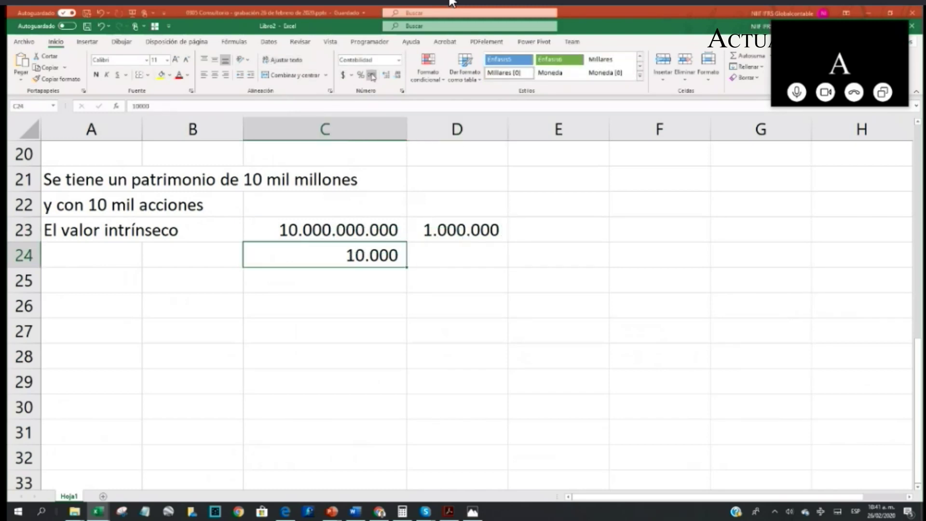
- Enter "La empresa valoró edificios y otra PPE lo que es opcional siempre (NIC 16.29 y NIIF PYMES 17.15)" in cell A25
left_click(134, 283)
type("La emr")
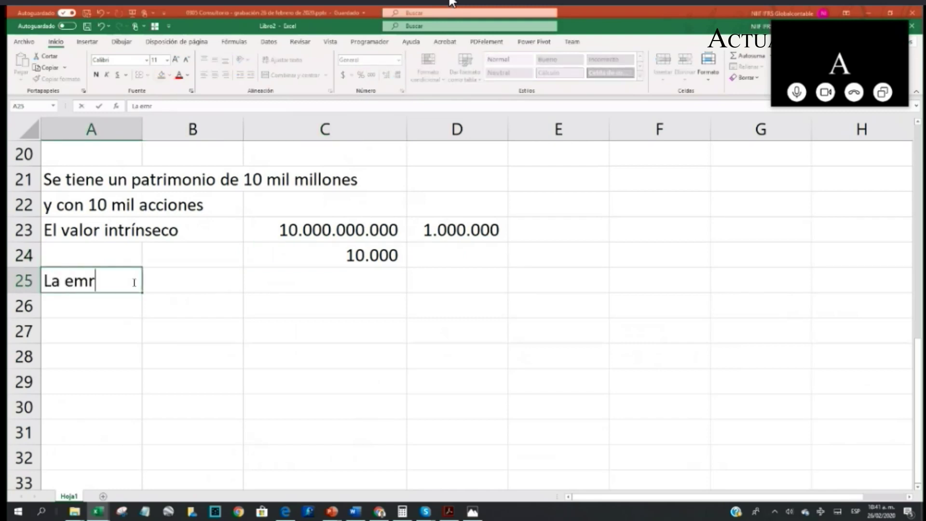
key("BackSpace")
type("presa")
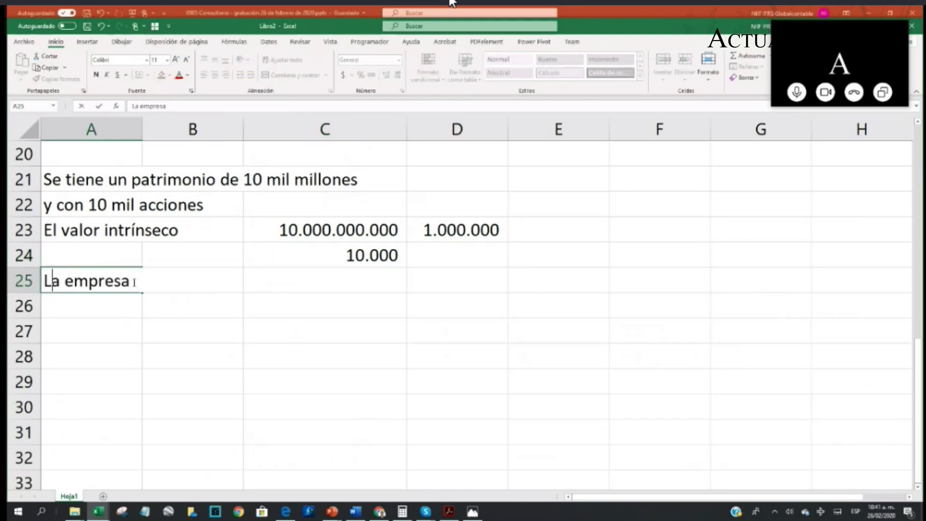
type(" valoró edifici")
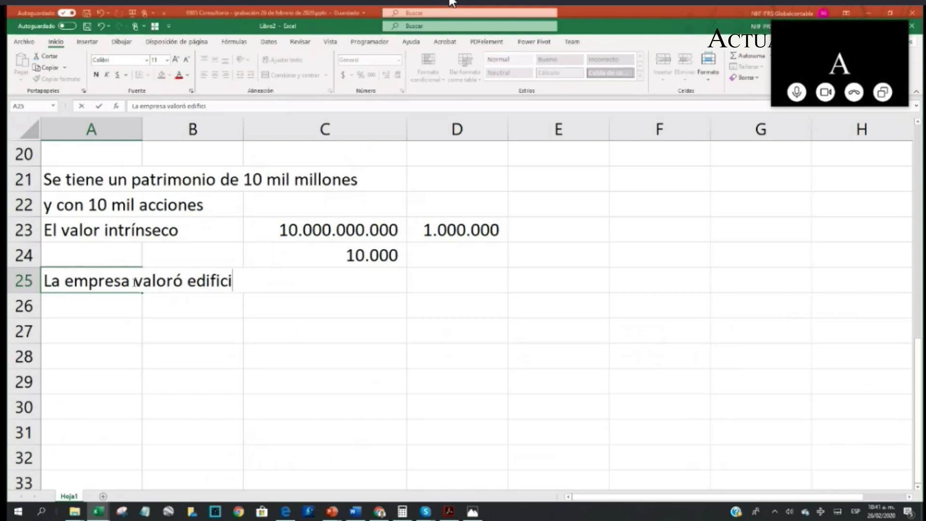
type("os, lo qu")
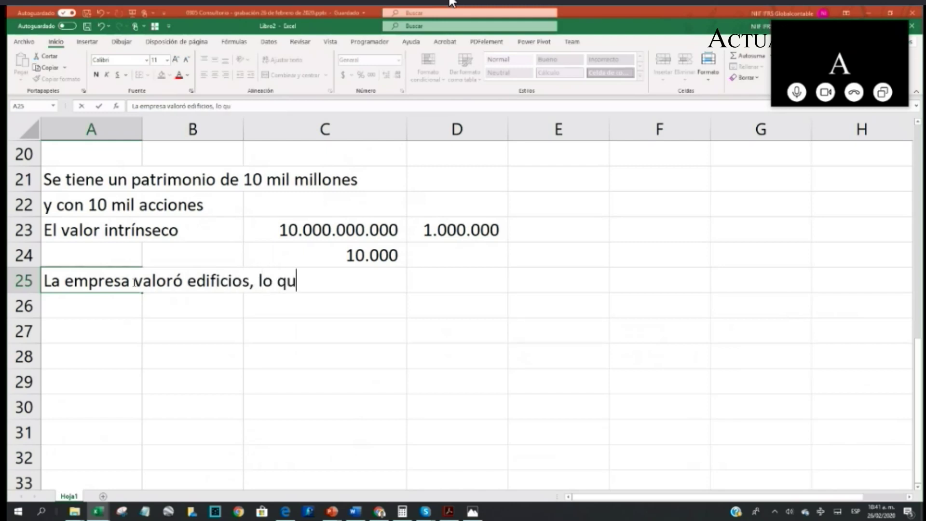
key("BackSpace")
key("BackSpace")
key("BackSpace")
key("BackSpace")
key("BackSpace")
key("BackSpace")
key("BackSpace")
type("y ")
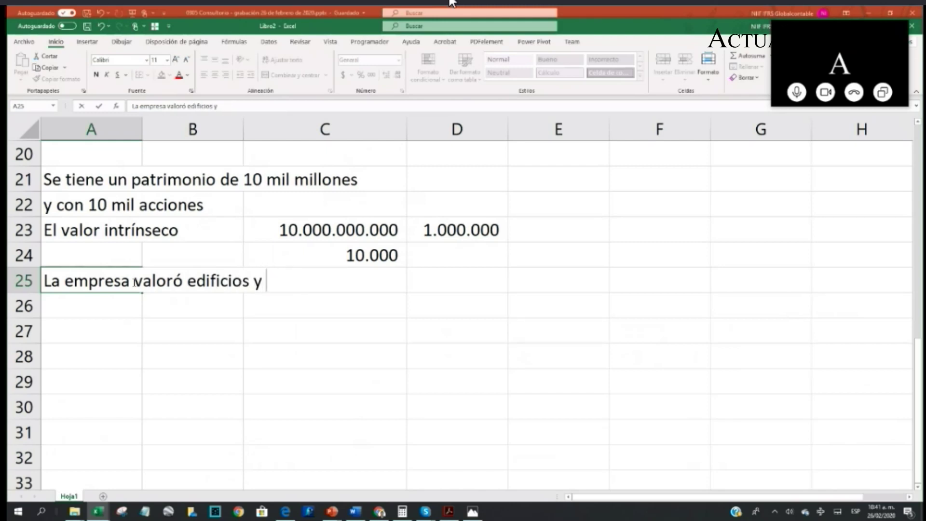
type("otra PPE lo que e")
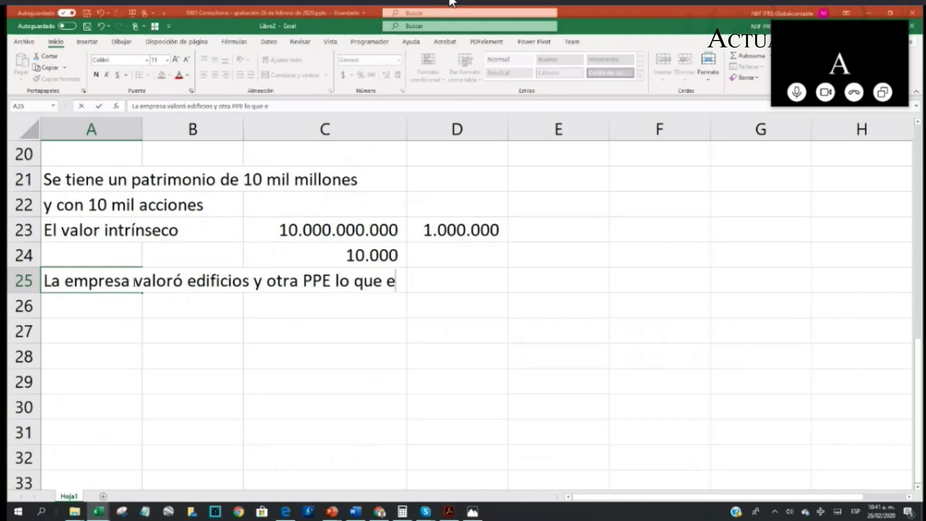
type("s opcional siempre NIC")
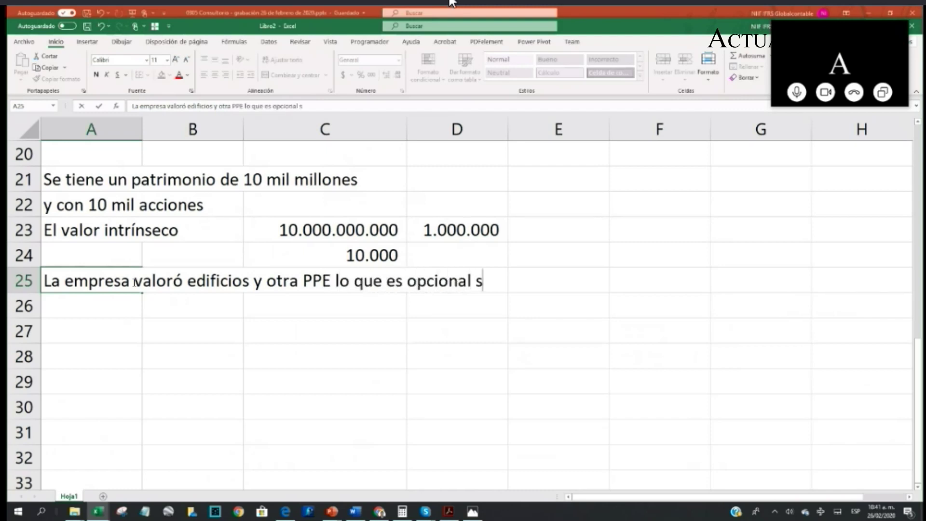
key("BackSpace")
key("BackSpace")
key("BackSpace")
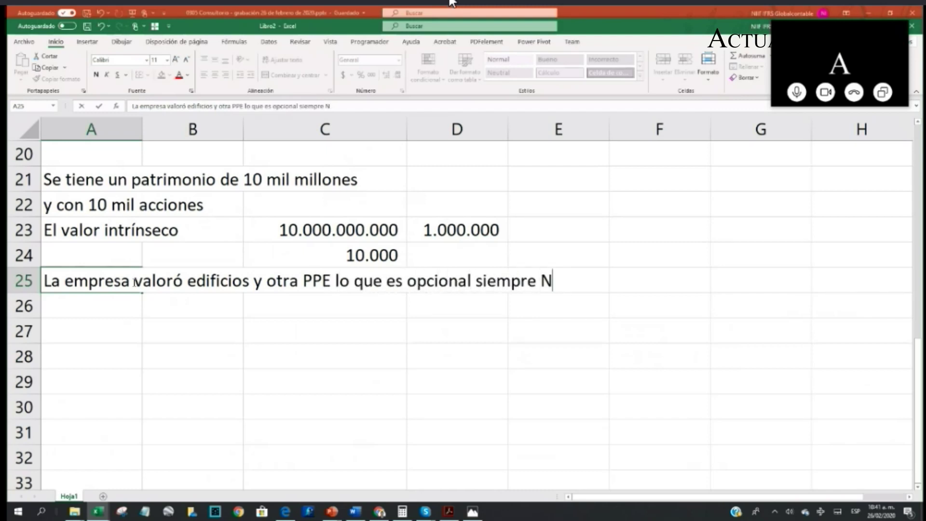
type("(NIC 16")
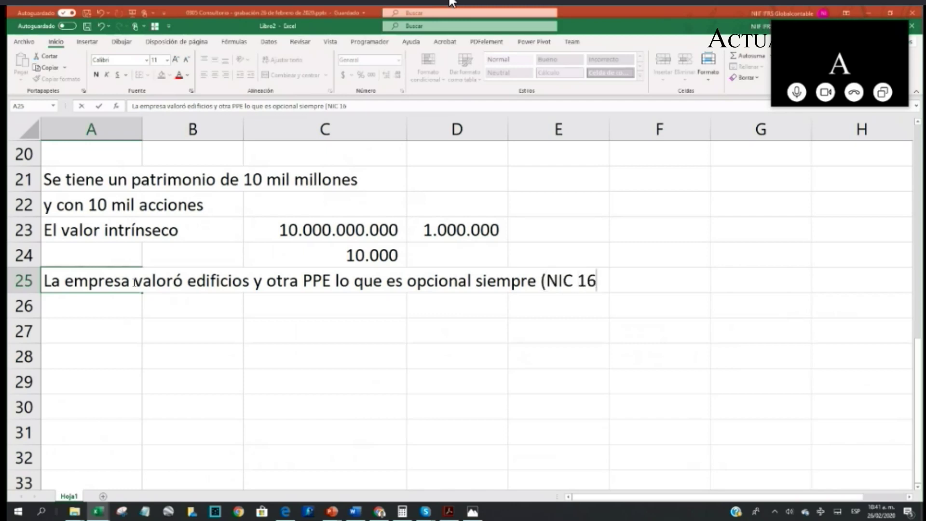
type(".29 y NIIF PYMES 15")
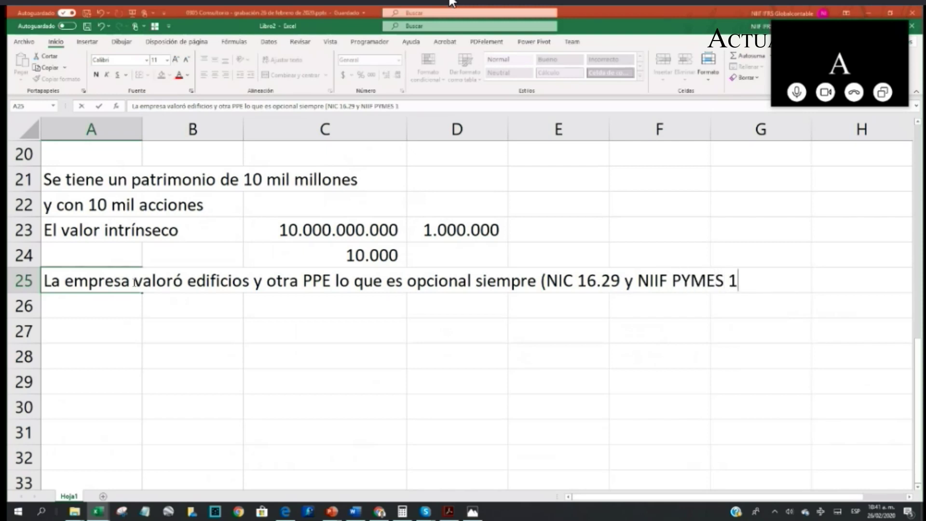
key("BackSpace")
type("7.15")
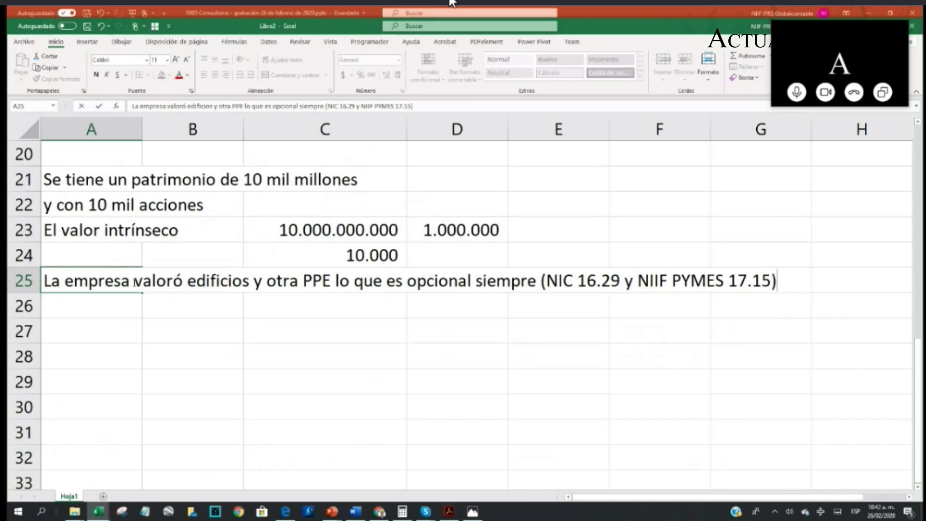
key("Return")
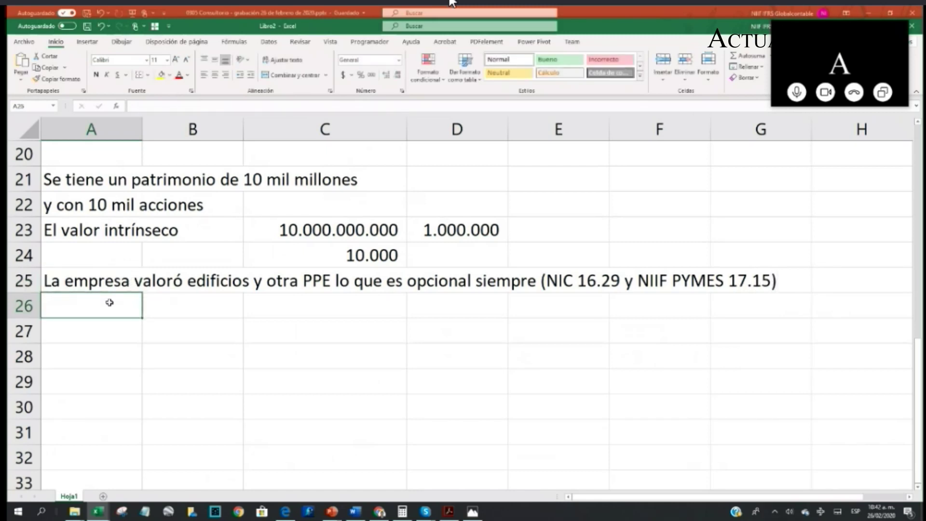
- Enter "y El patrimonio su subió a 16 mil millones" in cell A26
type("y EL PATRIM")
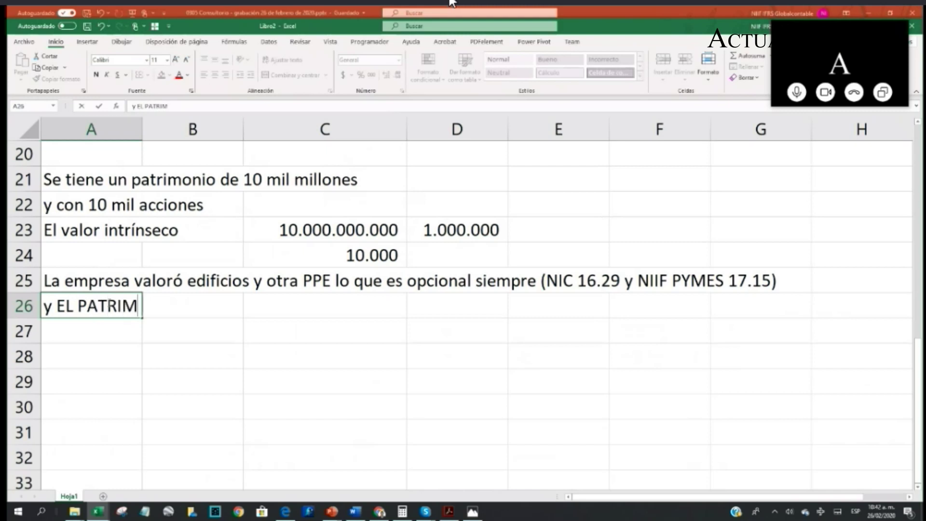
type("ONIO SE")
key("BackSpace")
key("BackSpace")
key("BackSpace")
key("BackSpace")
key("BackSpace")
key("BackSpace")
key("BackSpace")
key("BackSpace")
key("BackSpace")
key("BackSpace")
key("BackSpace")
key("BackSpace")
key("BackSpace")
key("BackSpace")
key("BackSpace")
key("BackSpace")
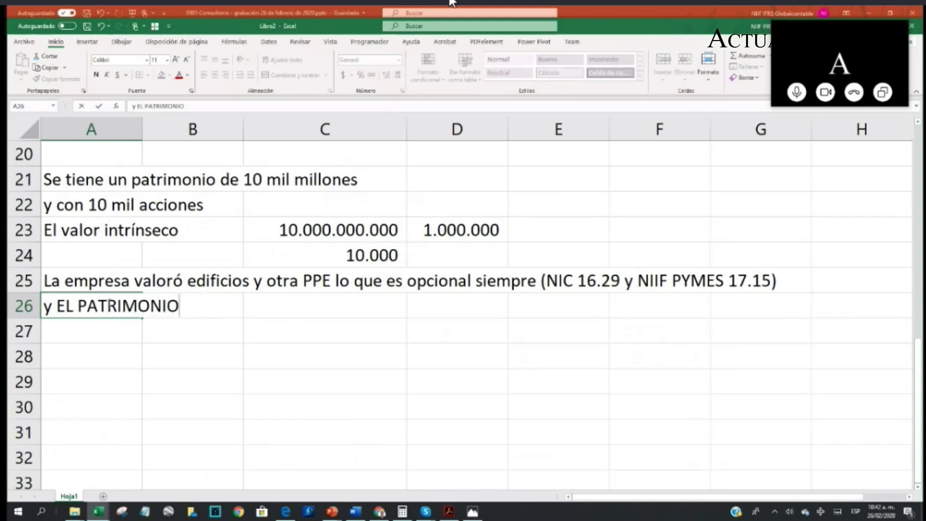
type("El p")
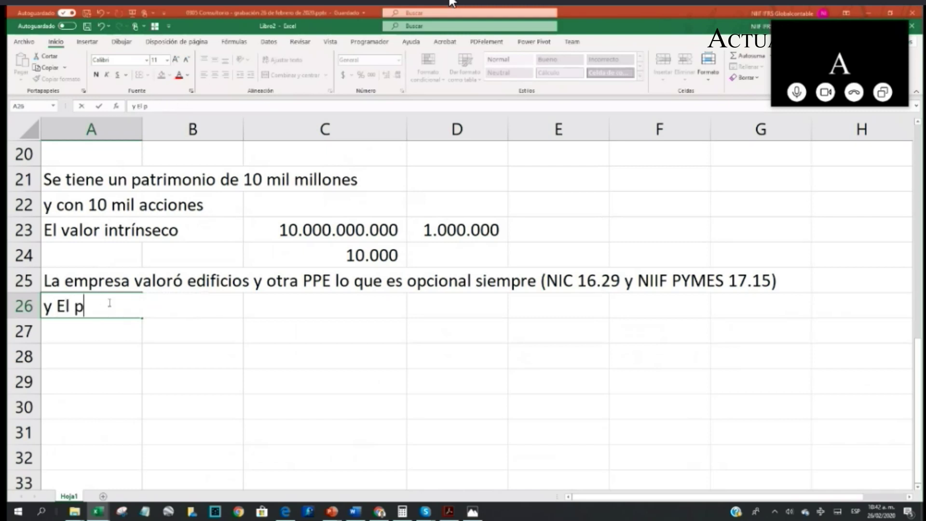
type("atrimonio su subió a ")
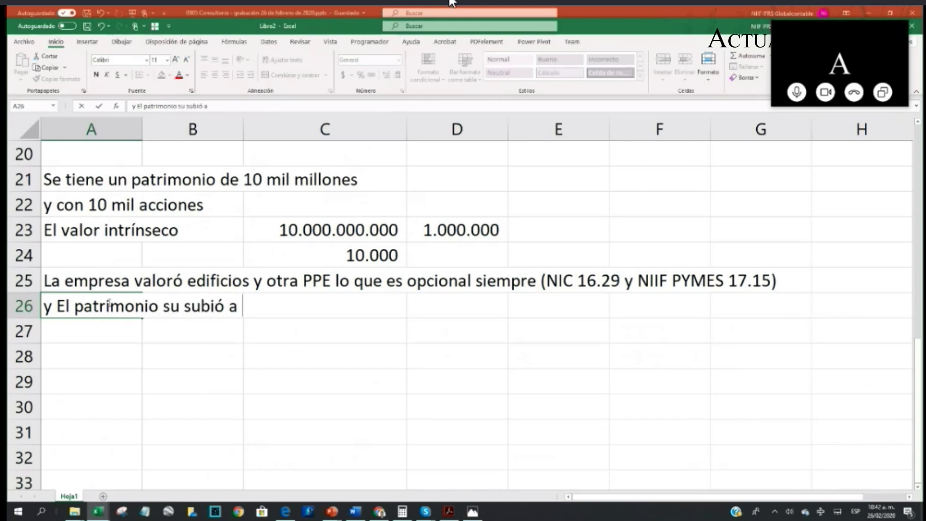
type("16 mil millones")
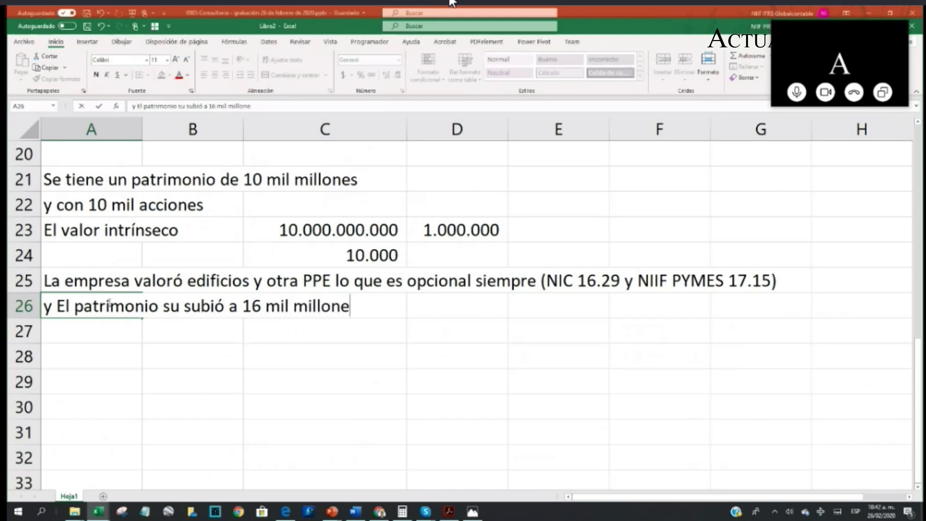
- Enter the label "Nuevo valor intrínseo" in cell D26
key("Tab")
key("Tab")
key("Tab")
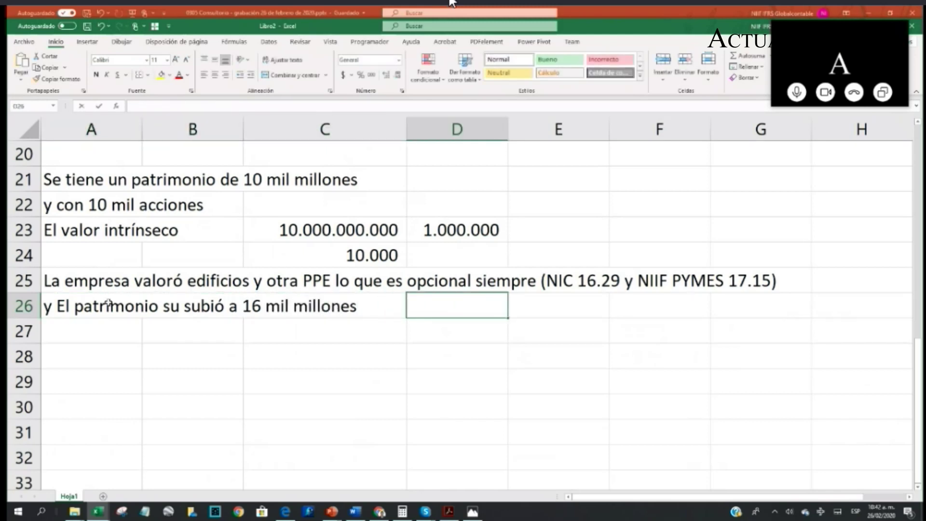
type("nbUEVO")
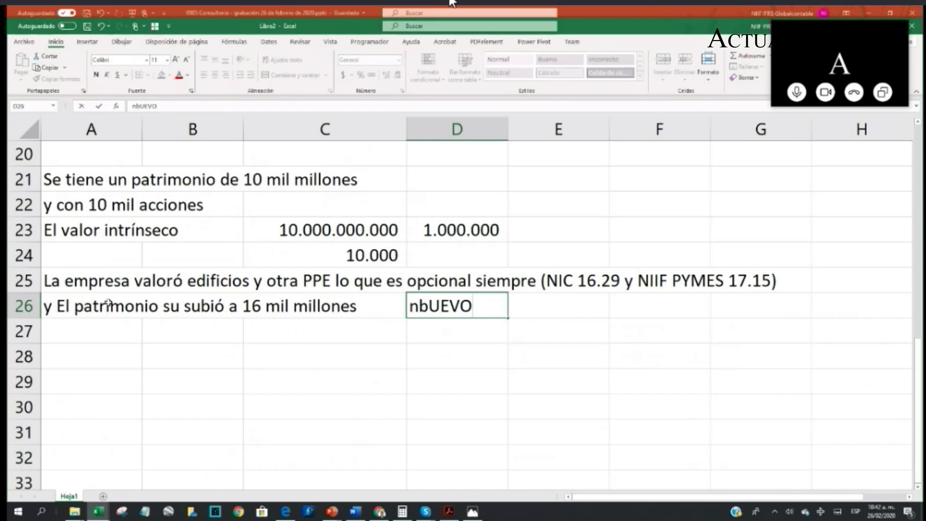
key("Escape")
type("Nuevo valor intrínseo")
- Enter 1600000 in cell F26 and format it with thousands separators and no decimals
key("Tab")
key("Tab")
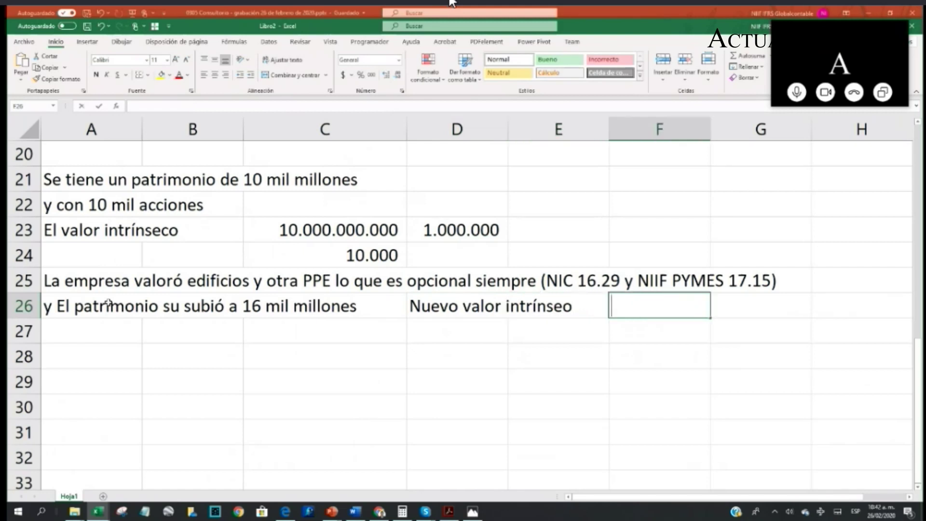
type("1600000")
key("Return")
key("Up")
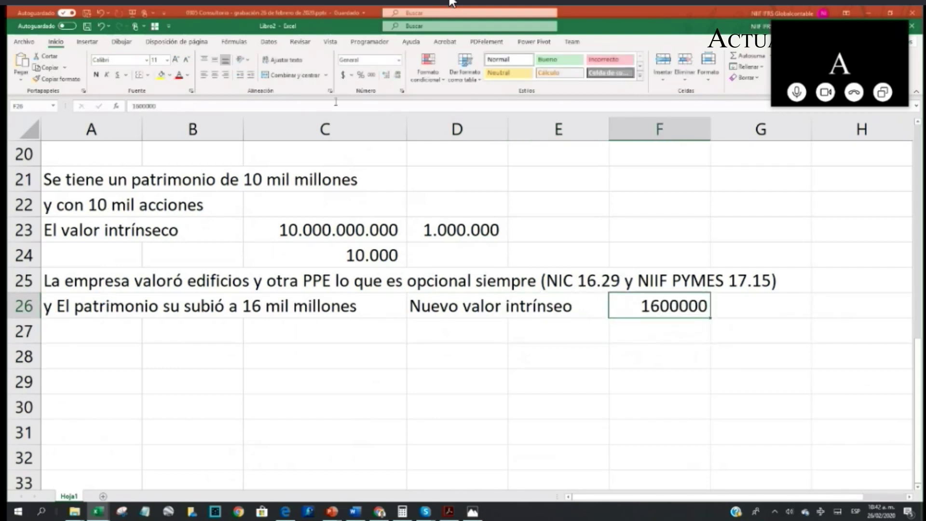
left_click(371, 75)
- Enter "El dueño le vendió una acción a su hija en" in cell A27
left_click(112, 321)
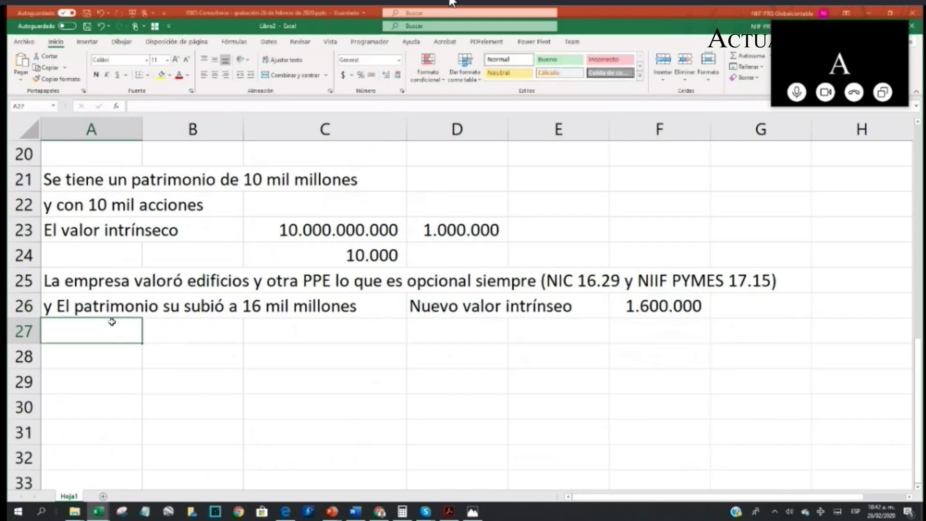
type("El dueño le ve")
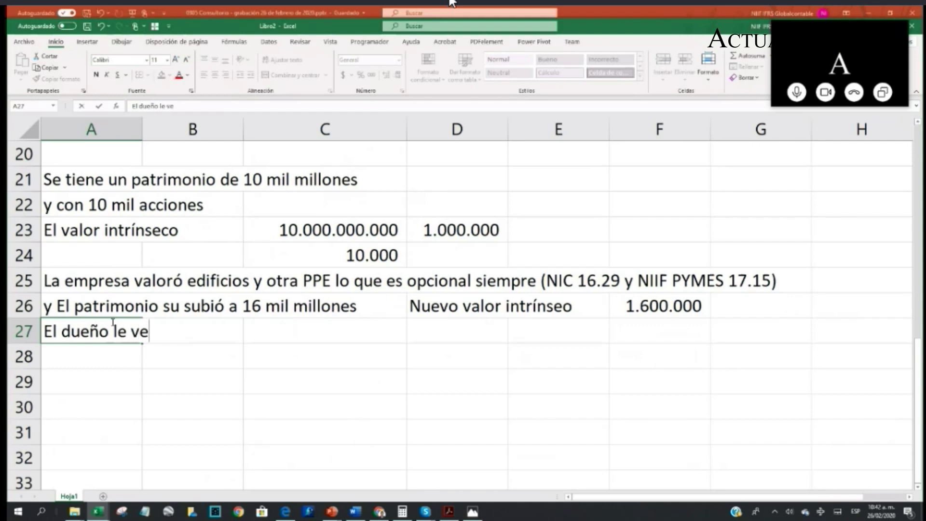
type("ndió u")
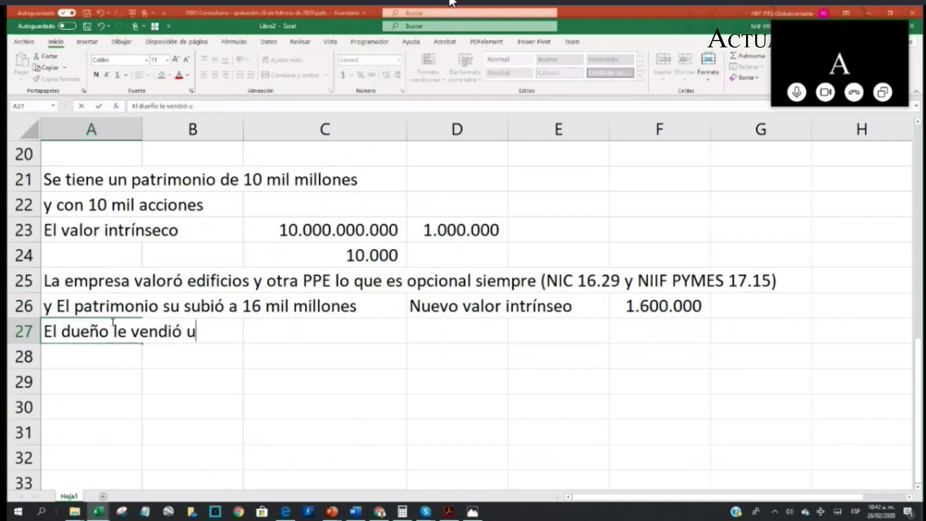
type("na acción a su hija en")
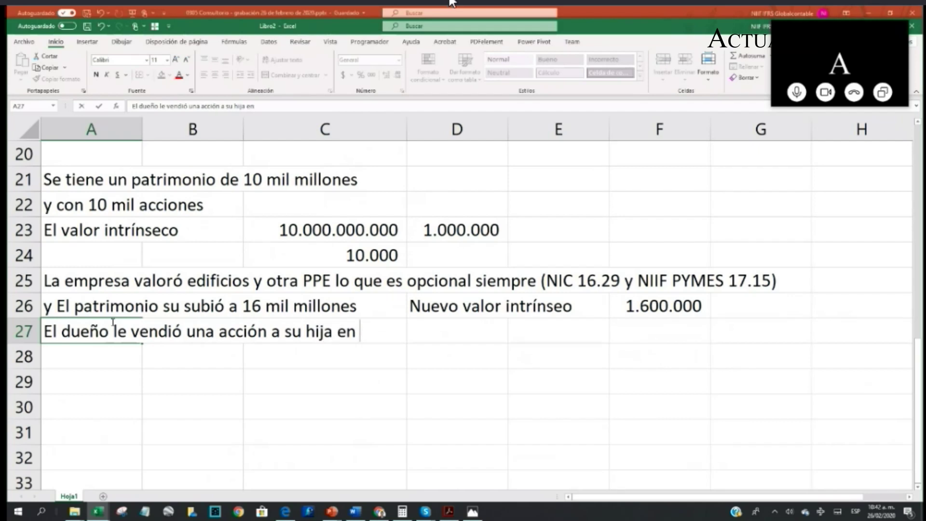
key("Return")
- Reword the text in cell A27 to "El dueño vendió todas las acciones a su hija en"
left_click(112, 322)
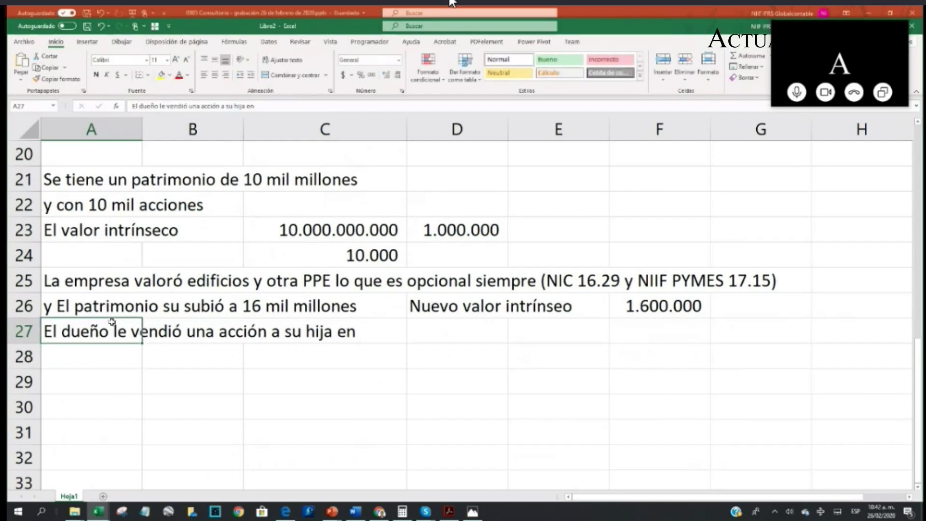
key("F2")
key("ctrl+Left")
key("ctrl+Left")
key("ctrl+Left")
key("ctrl+Left")
key("ctrl+Left")
key("ctrl+Left")
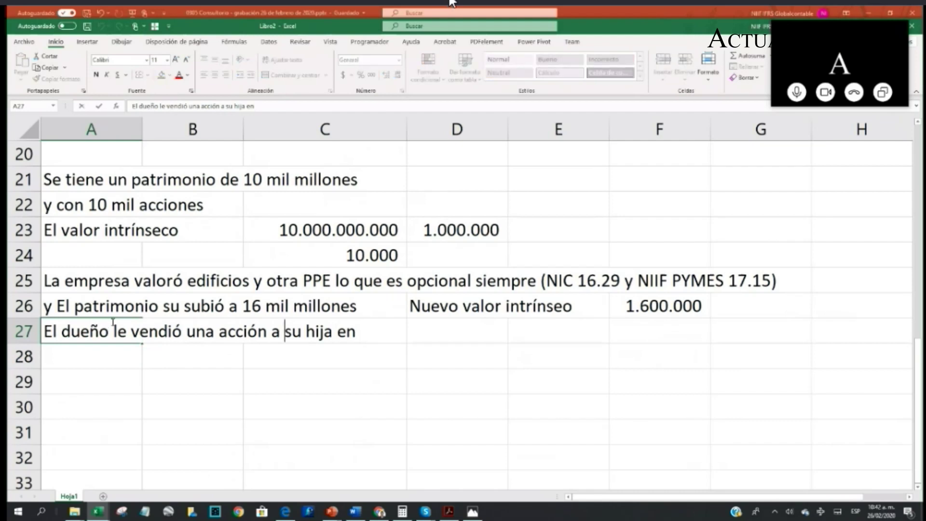
key("ctrl+Left")
key("ctrl+Left")
key("ctrl+shift+Right")
type("todas las")
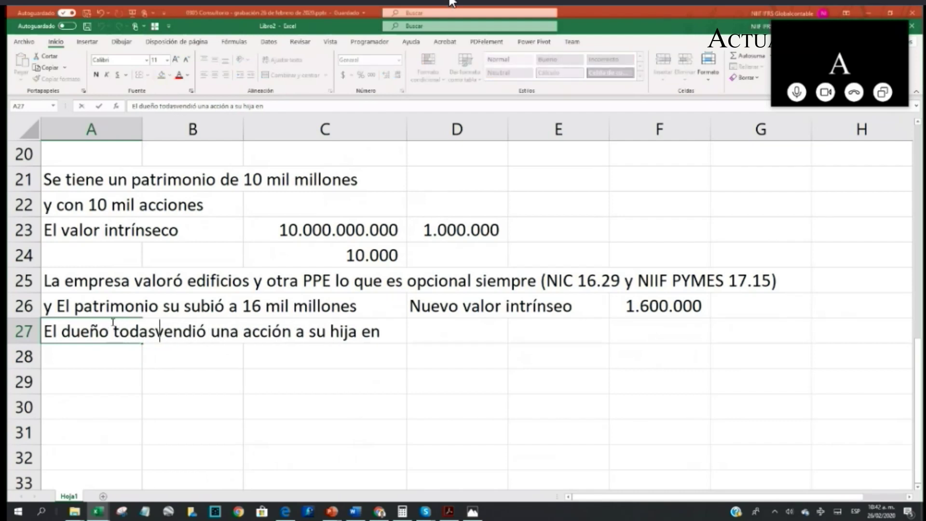
key("ctrl+shift+Left")
key("ctrl+shift+Left")
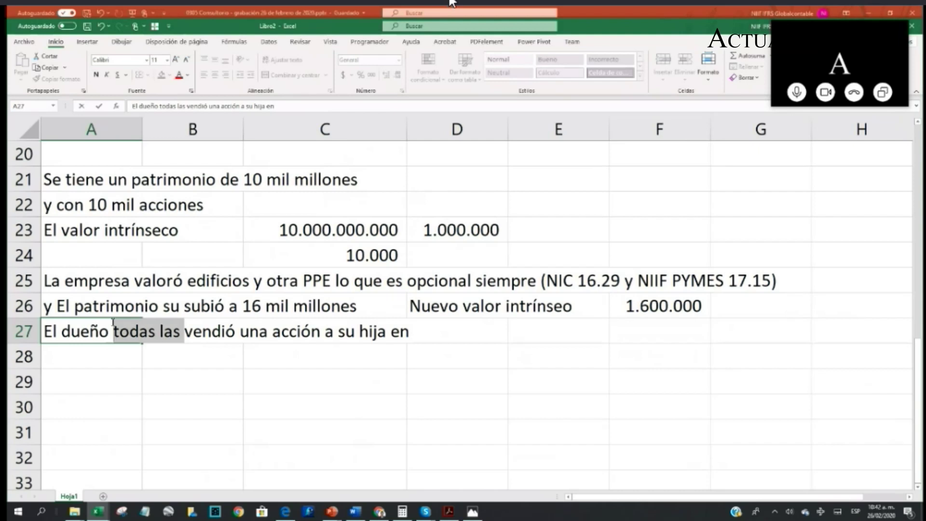
key("ctrl+x")
key("ctrl+Right")
key("ctrl+v")
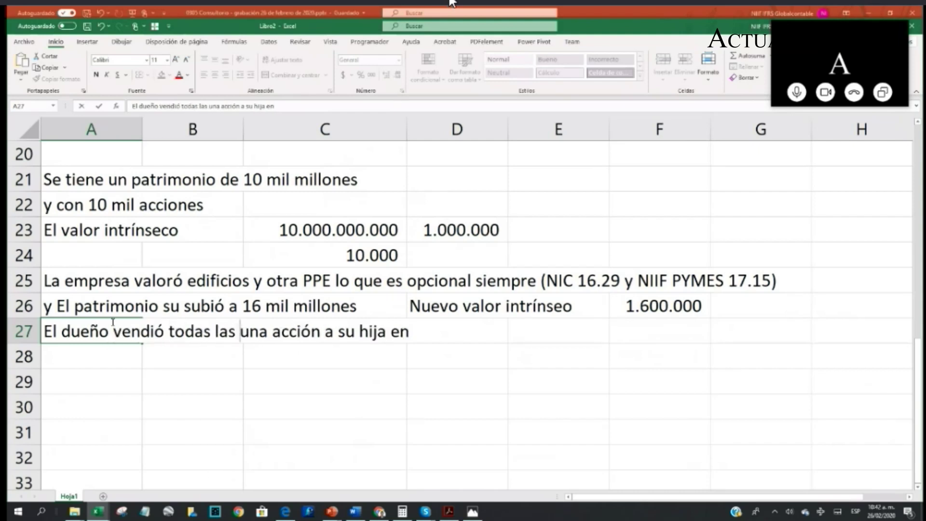
key("ctrl+shift+Right")
key("Delete")
key("ctrl+shift+Right")
key("Right")
key("Left")
key("BackSpace")
key("BackSpace")
key("BackSpace")
type("iones")
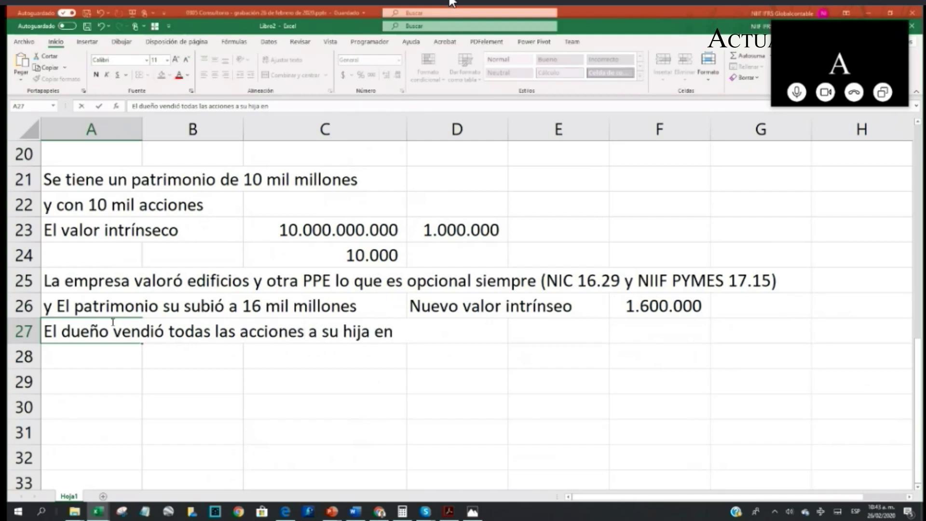
- Complete the sentence in cell A27 by adding "1.300 mil cada una" at its end
key("ctrl+Right")
key("ctrl+Right")
key("ctrl+Right")
key("ctrl+Right")
type("1.300 m")
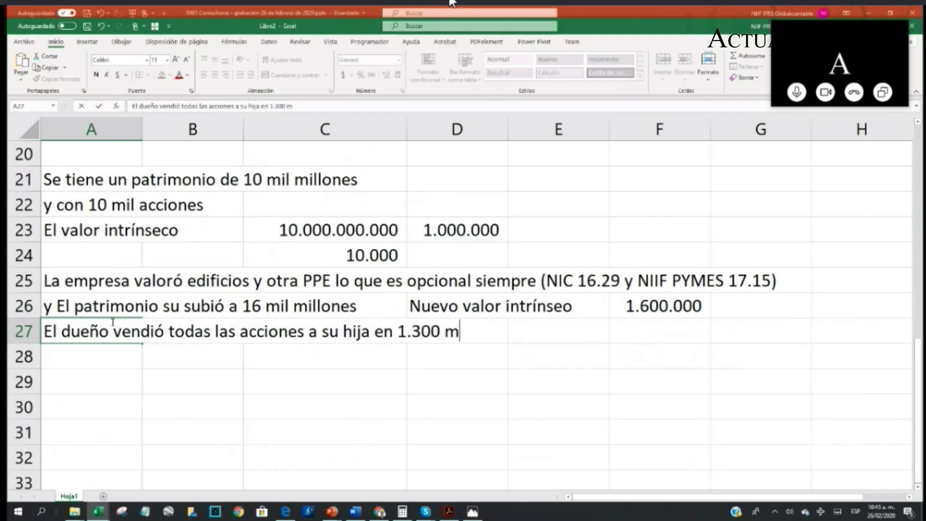
type("il cada una")
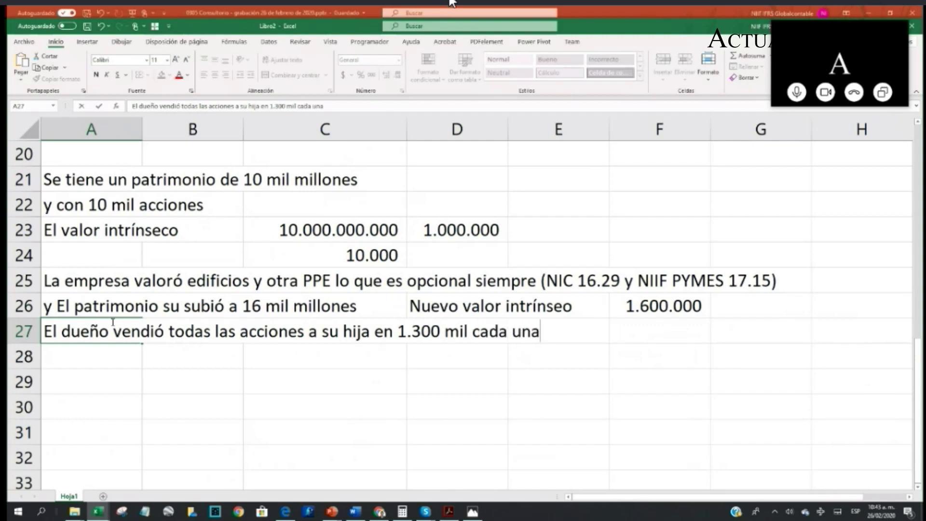
key("Return")
- Enter "El artículo 90 ET. Dice que la ganancia ocasional presunta es el 130% del intrínseco=" in cell A28
type("E")
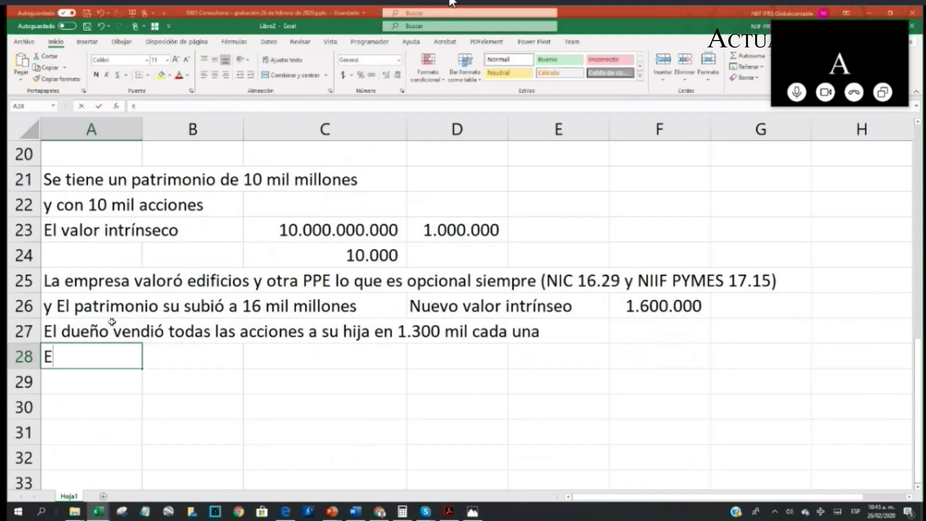
type("l artículo ")
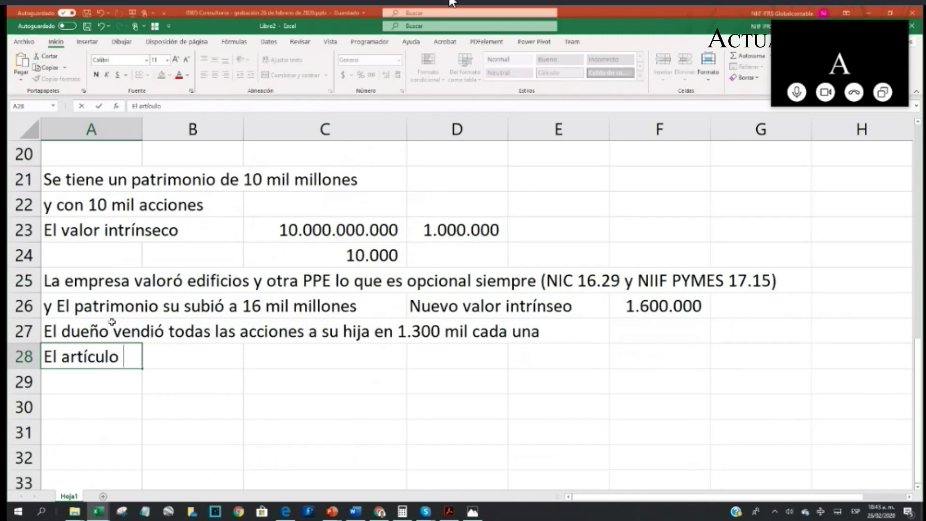
type("90 ET")
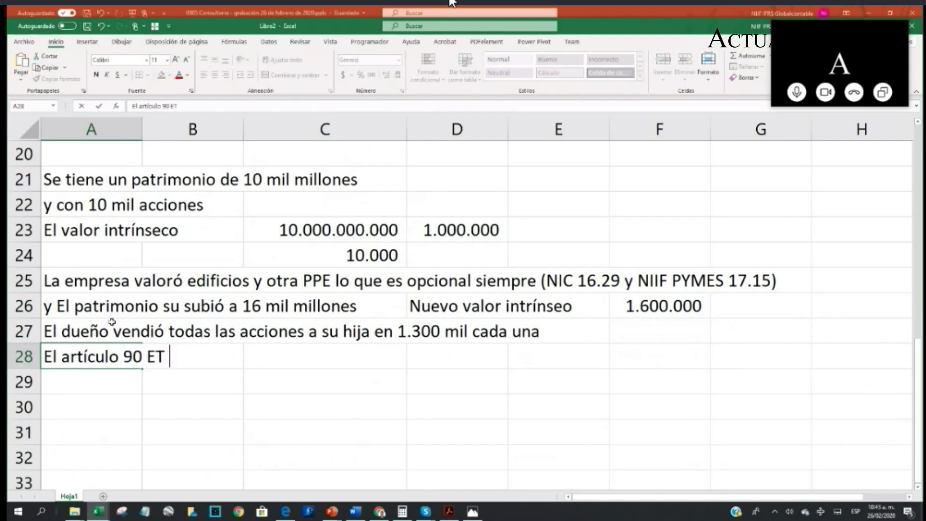
type(". Dice que la ")
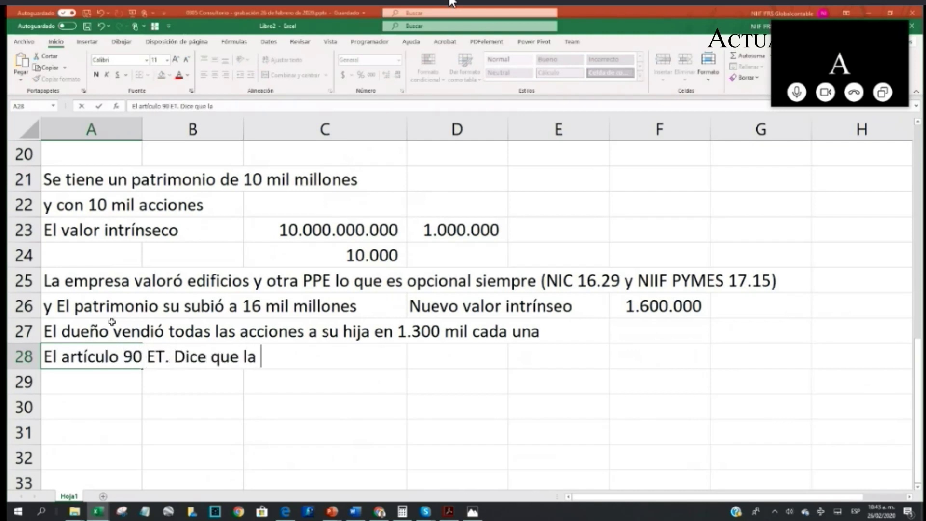
type("ganancia ocasio")
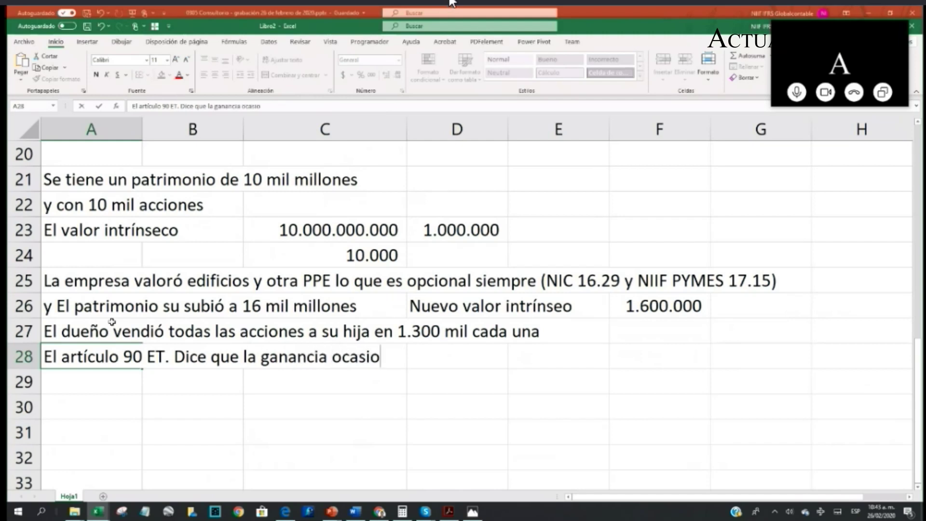
type("nal presunta es el")
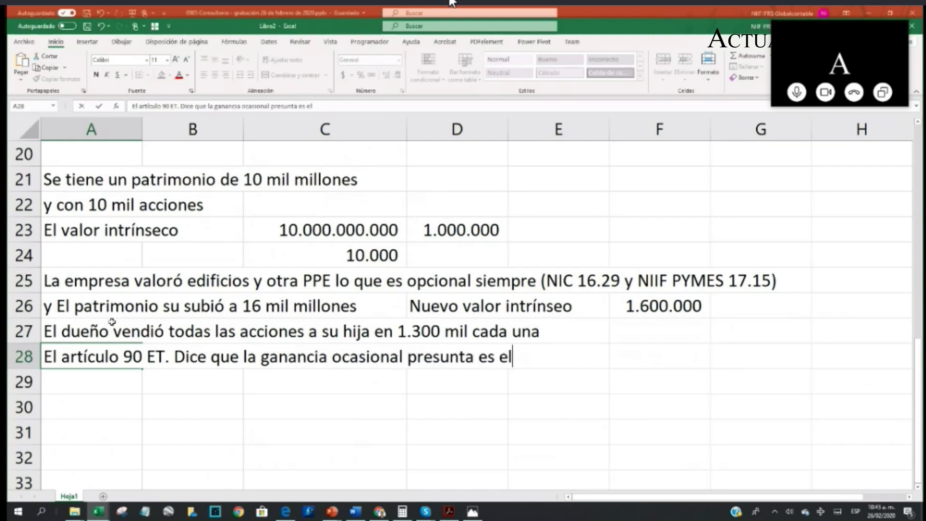
type(" 130% del ")
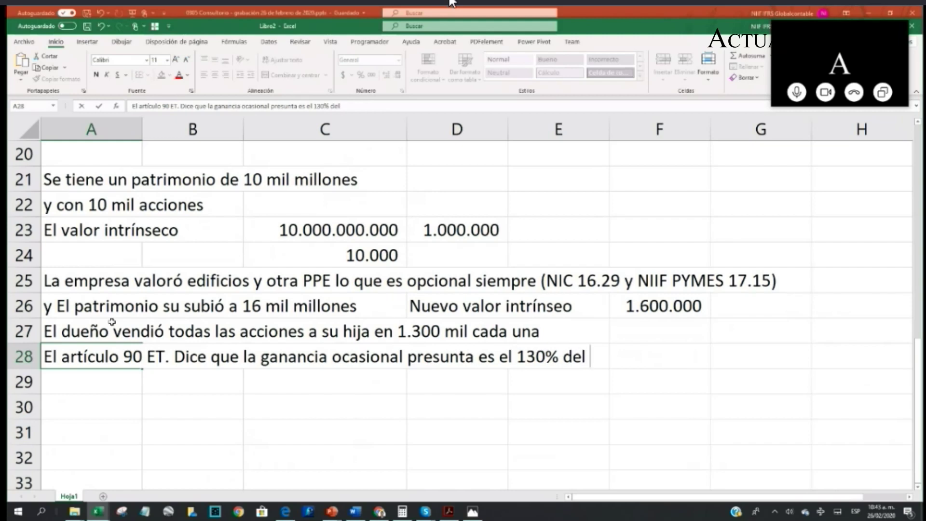
type("intrínseco=")
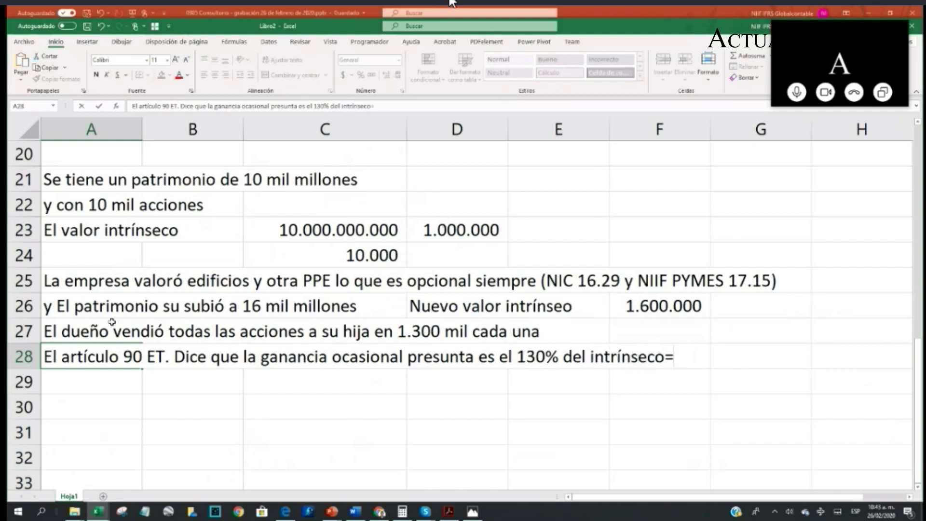
key("Return")
key("Up")
key("Right")
key("Right")
key("Right")
key("Right")
key("Right")
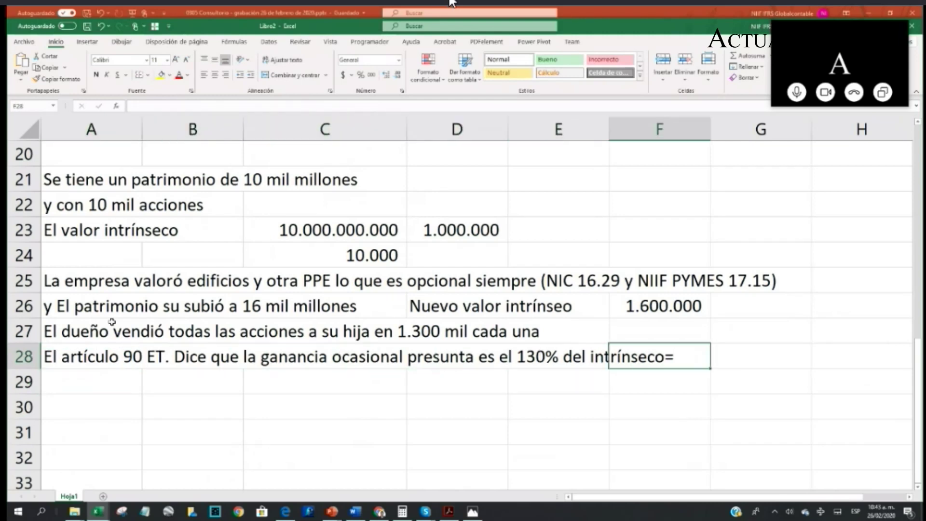
key("Left")
key("Left")
key("Home")
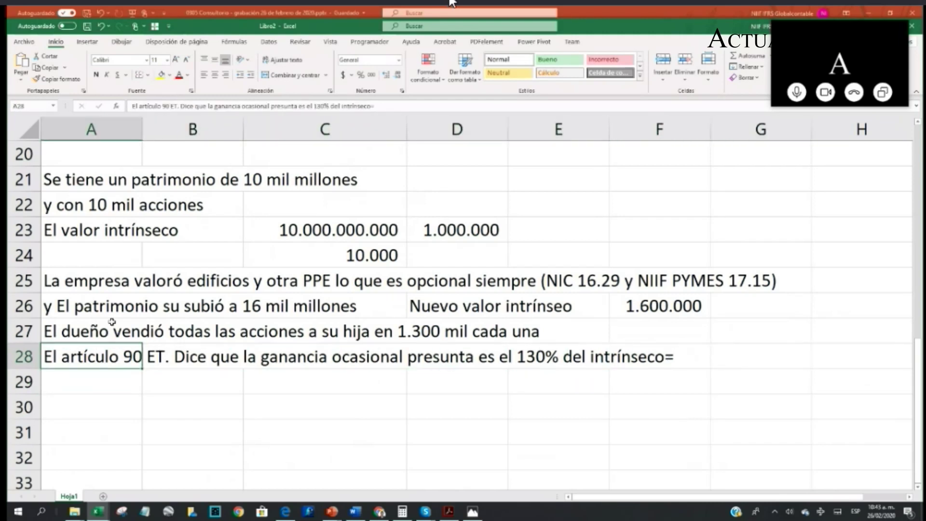
- Complete the sentence in cell A28 by adding "1.600.000x130%" at its end
key("F2")
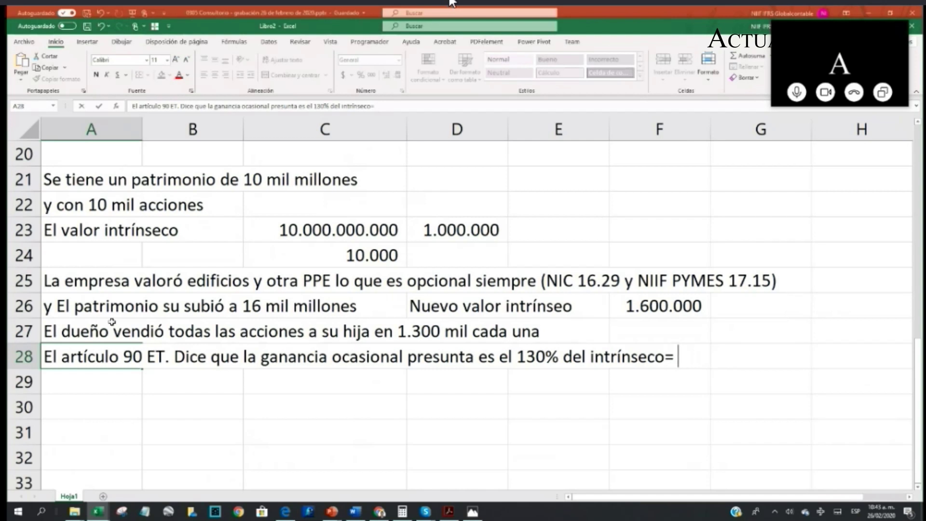
type("1300")
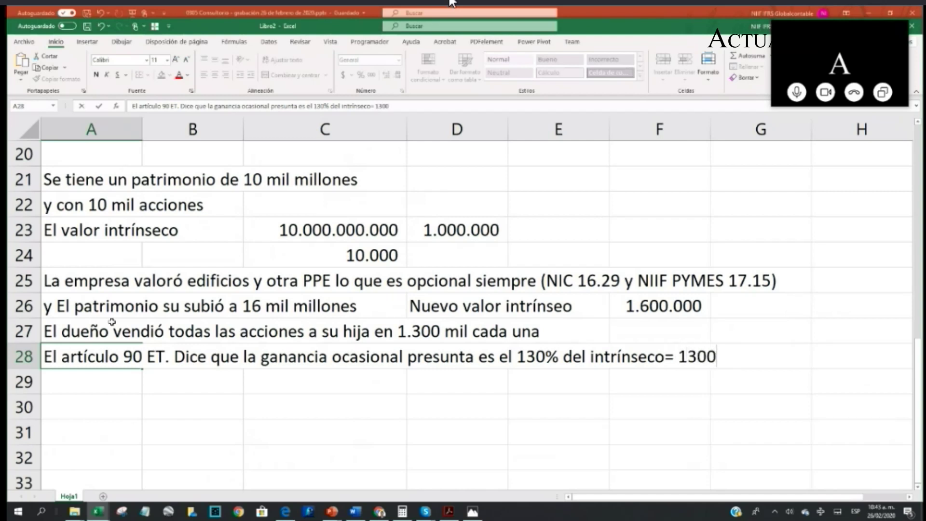
key("BackSpace")
key("BackSpace")
key("BackSpace")
type(".600.0")
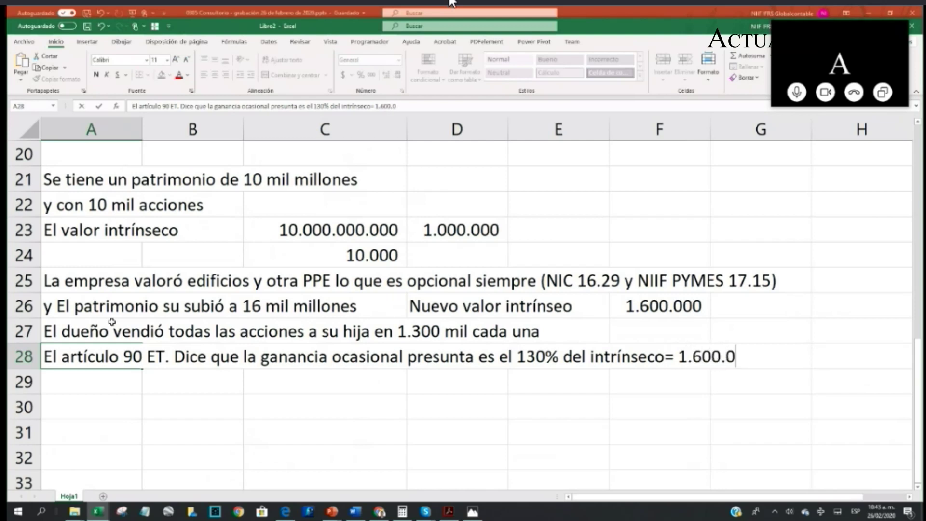
type("00x130%")
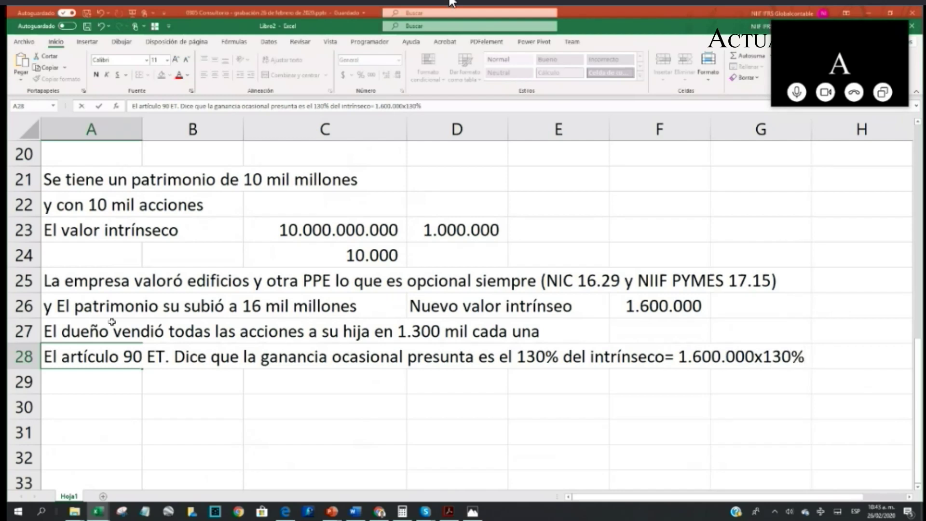
key("Return")
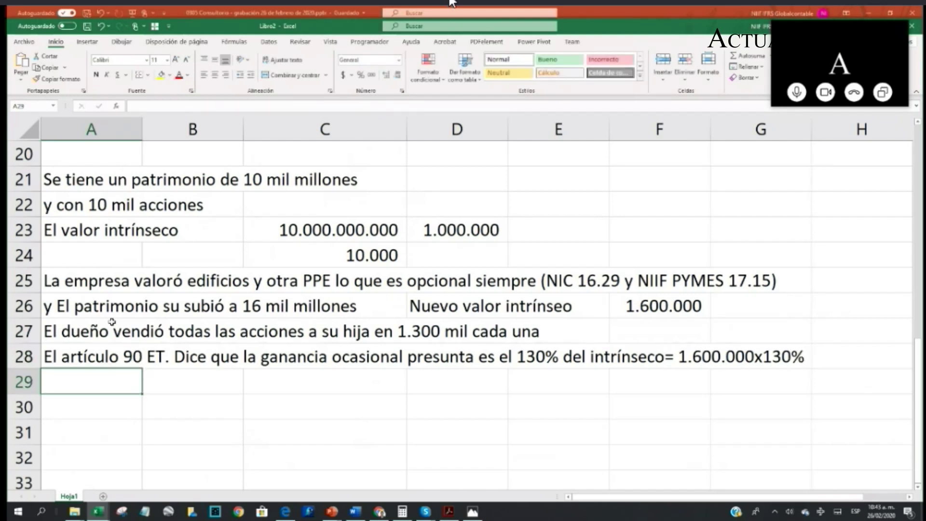
- Enter the formula +1600000*130 in cell H28, beside the artículo 90 sentence
key("Up")
key("Right")
key("Right")
key("Right")
key("Right")
key("Right")
key("Right")
key("Right")
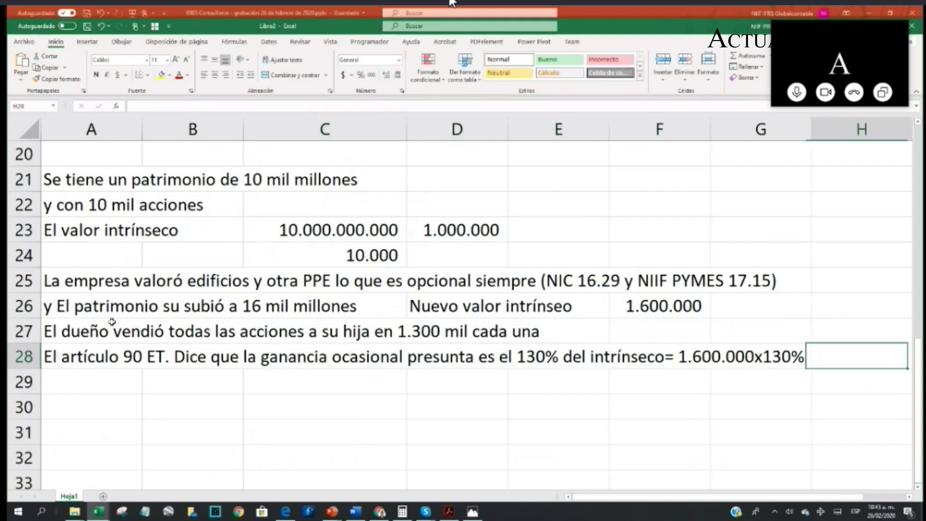
type("+1600000*130")
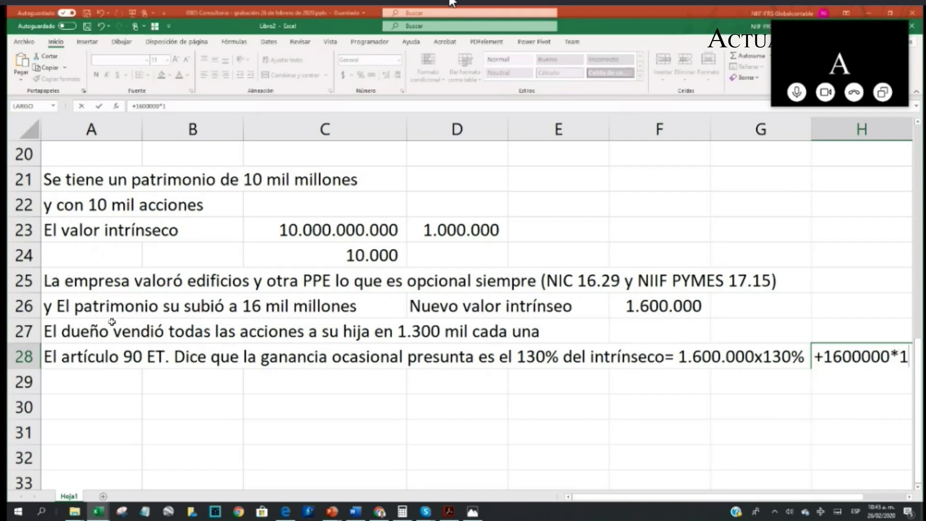
key("Return")
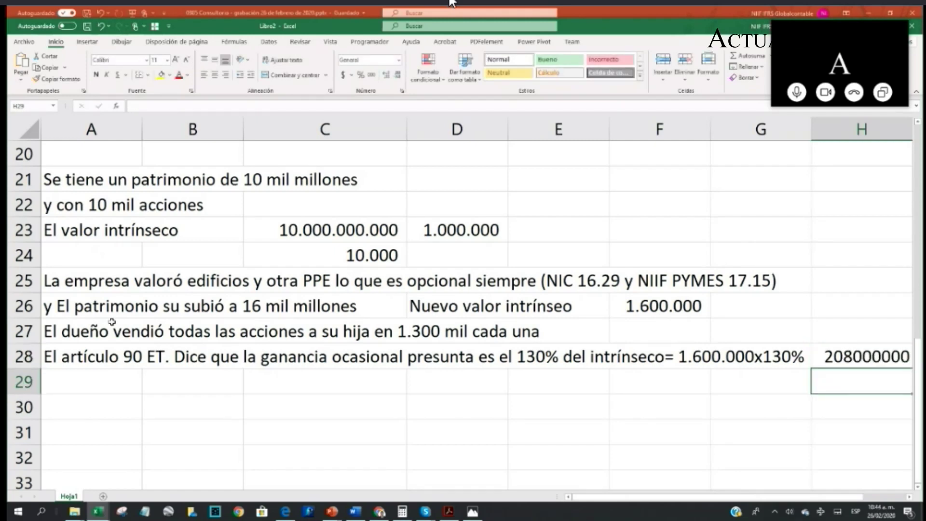
- Format the value in H28 with thousands separators
key("Up")
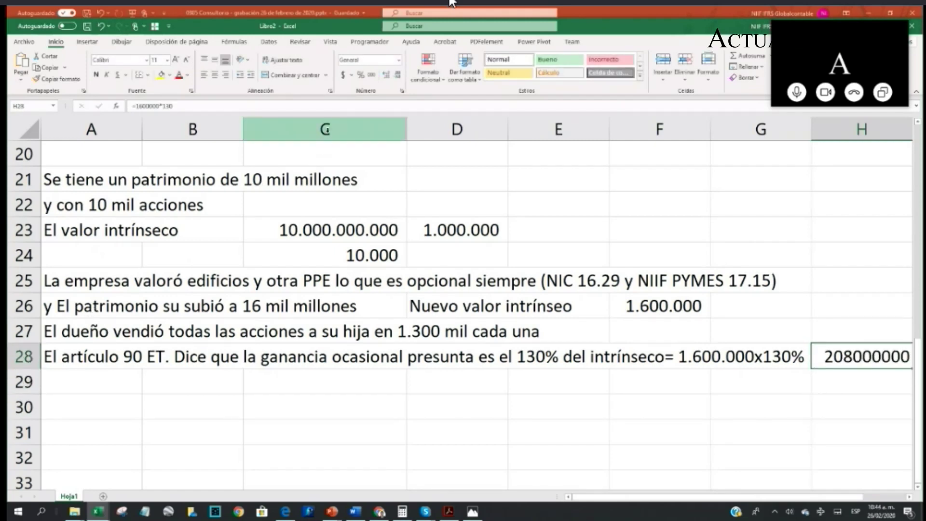
left_click(372, 76)
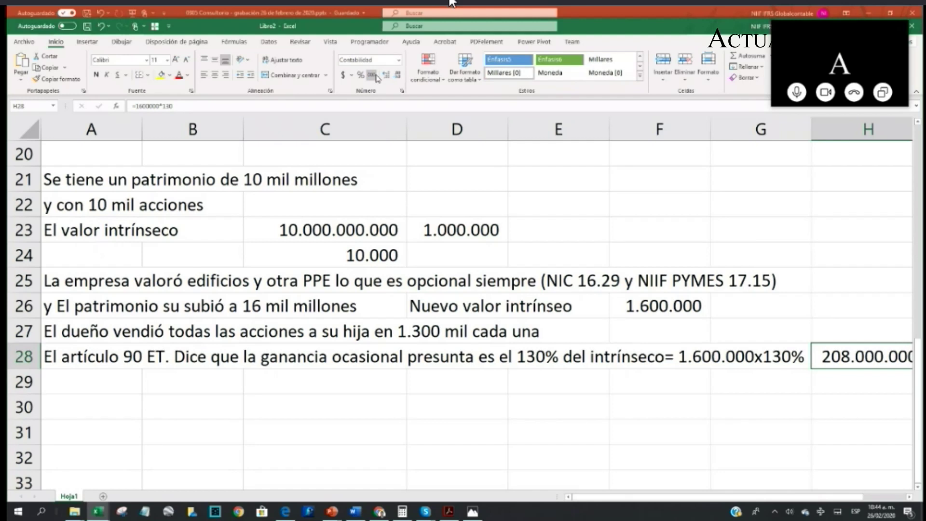
scroll(458, 308, "right", 1)
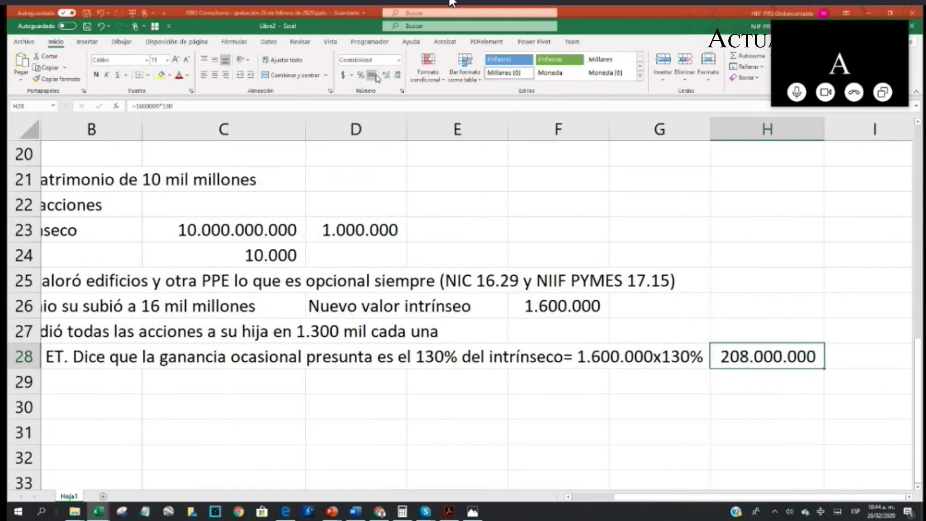
- Correct the formula in H28 to =1600000*130%
key("F2")
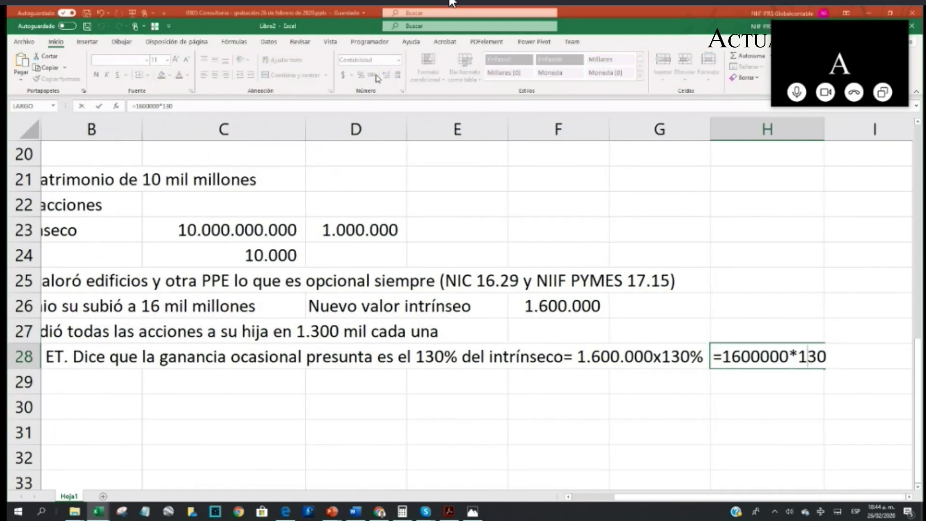
key("BackSpace")
key("Left")
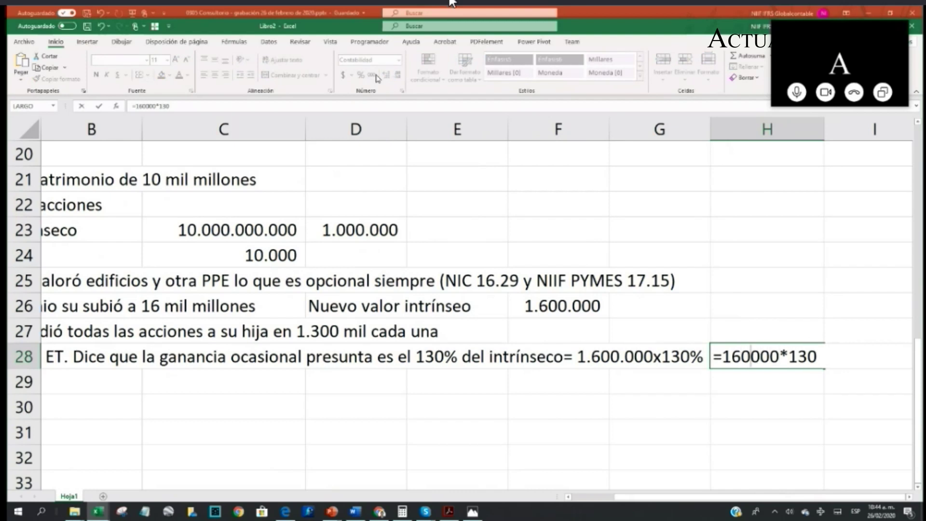
type("0")
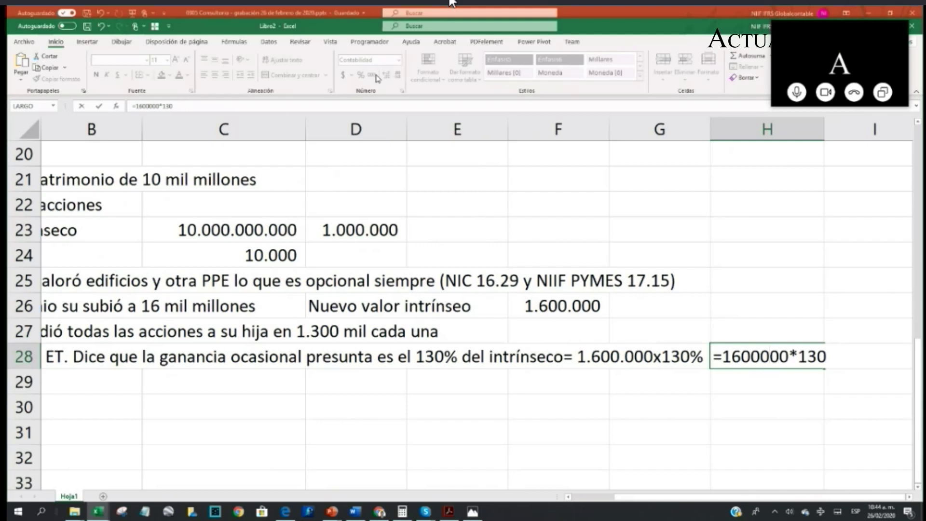
type("%")
key("Return")
key("Up")
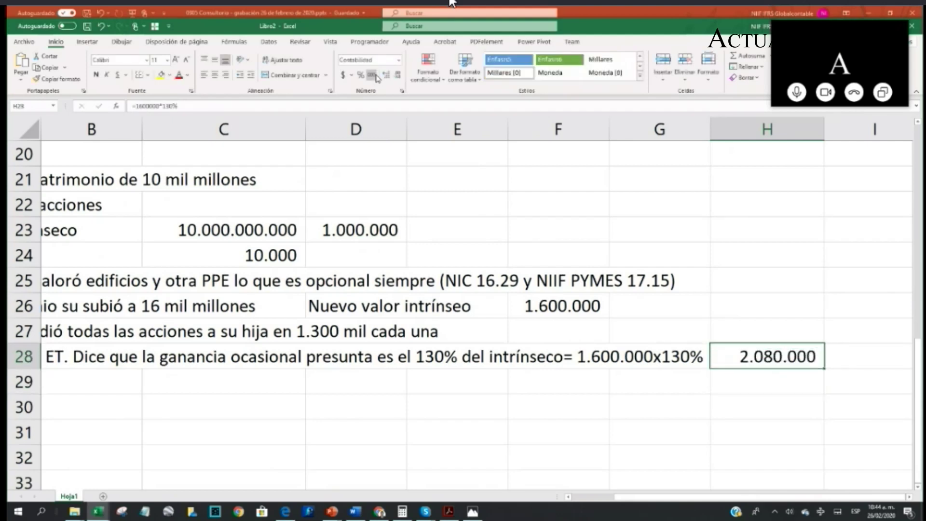
- Enter the journal entry headers "cta", "concep", "deb" and "cred" in cells B29 to E29
key("Down")
key("Left")
key("Left")
key("Left")
key("Left")
key("Left")
key("Left")
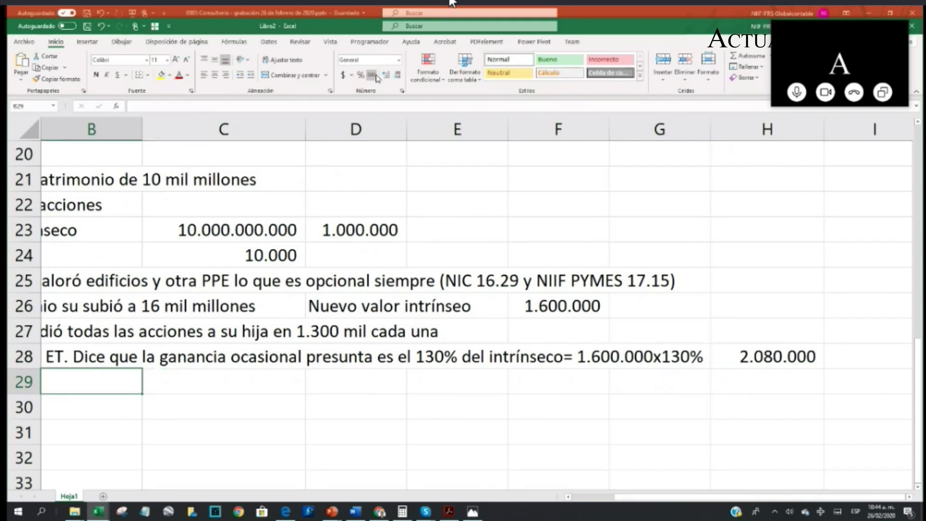
type("cta")
key("Tab")
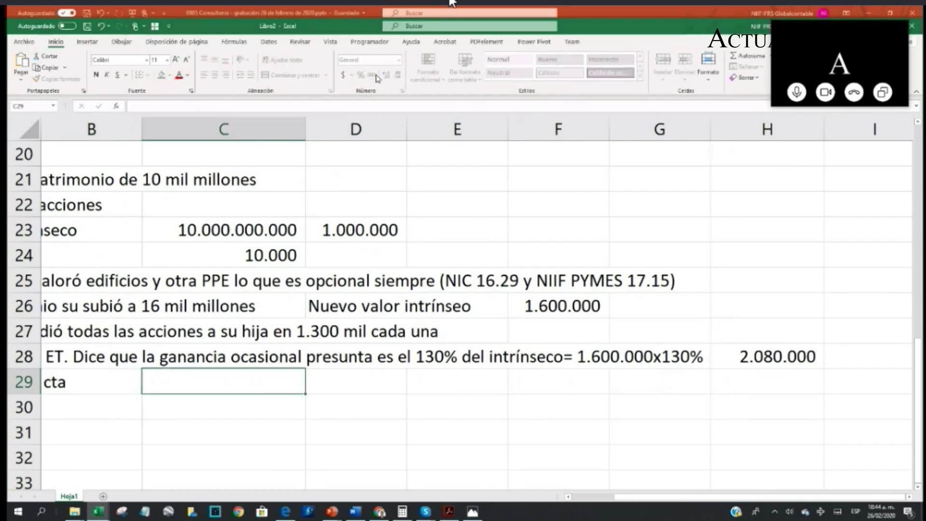
type("concep")
key("Tab")
type("deb")
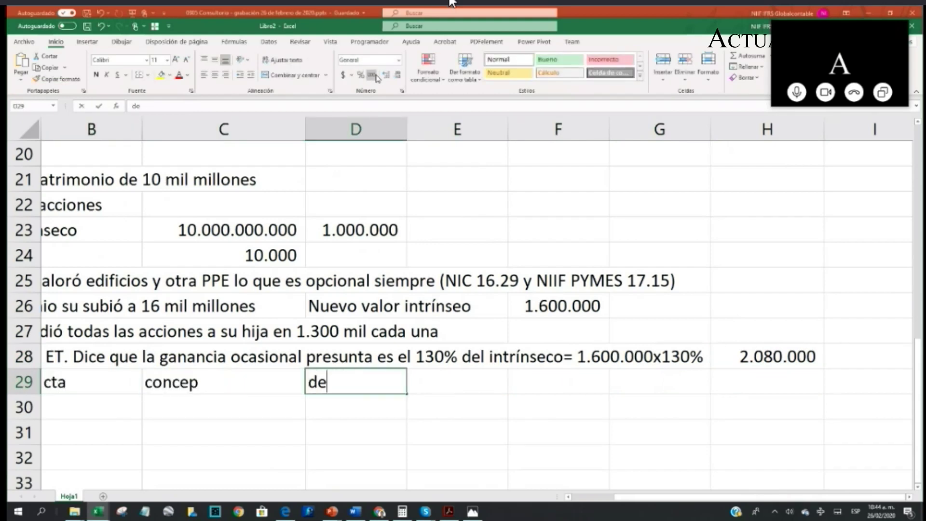
key("Tab")
type("cred")
- Fill row 30 with code 1110, the concept "efectivo" and a debit of 1300
key("Down")
key("Left")
key("Left")
key("Left")
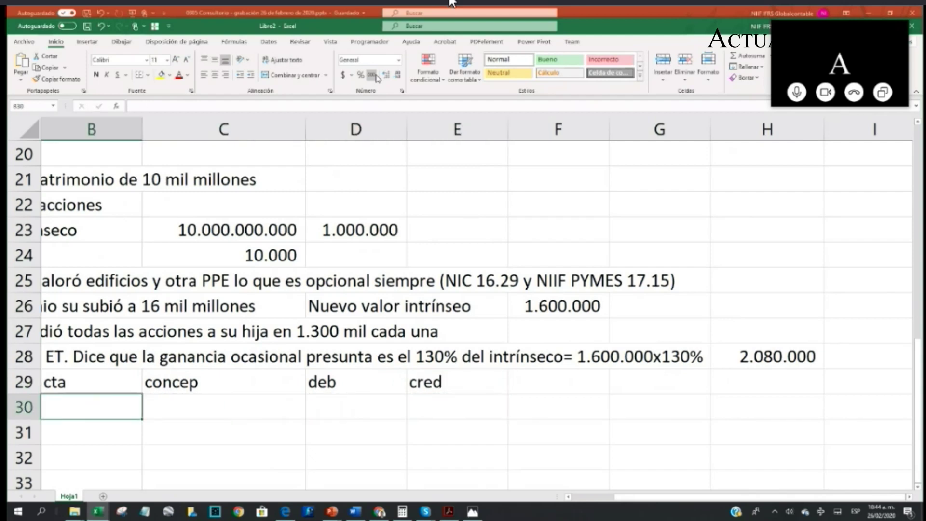
type("1110")
key("Tab")
type("efectivo")
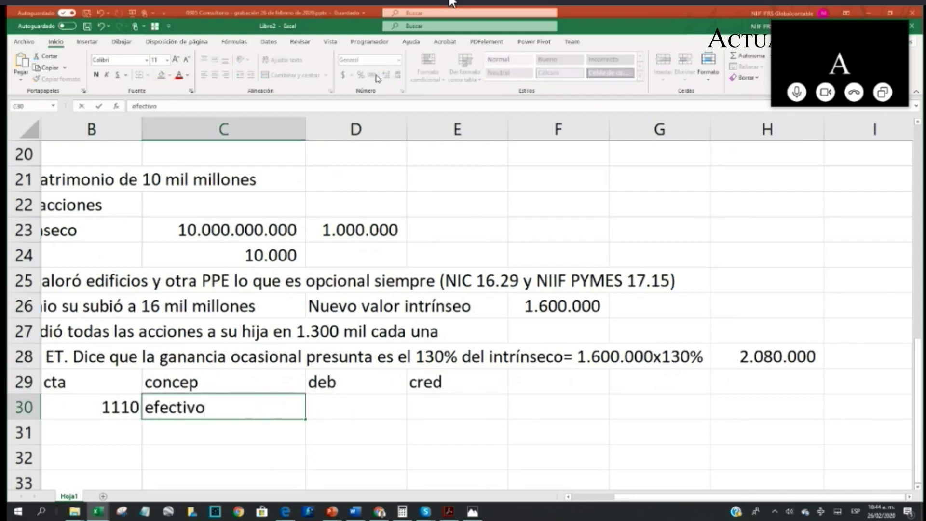
key("Tab")
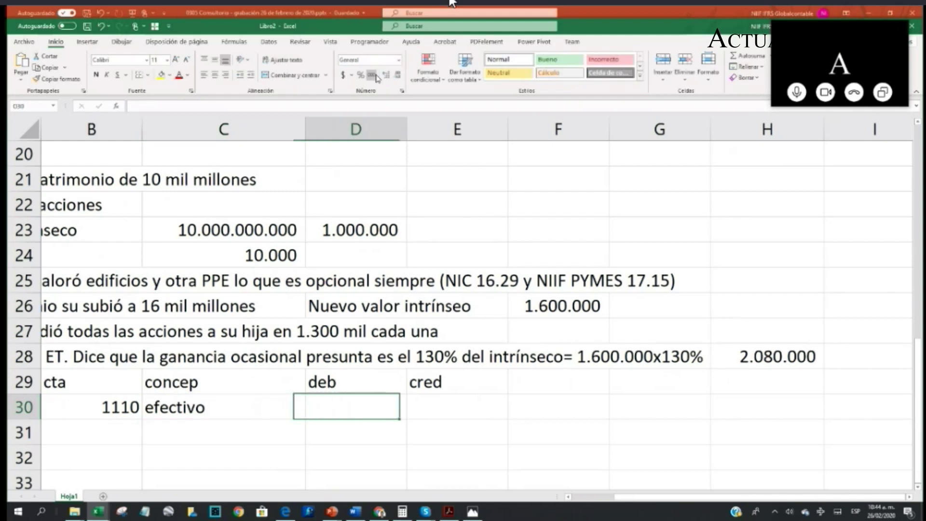
type("1300")
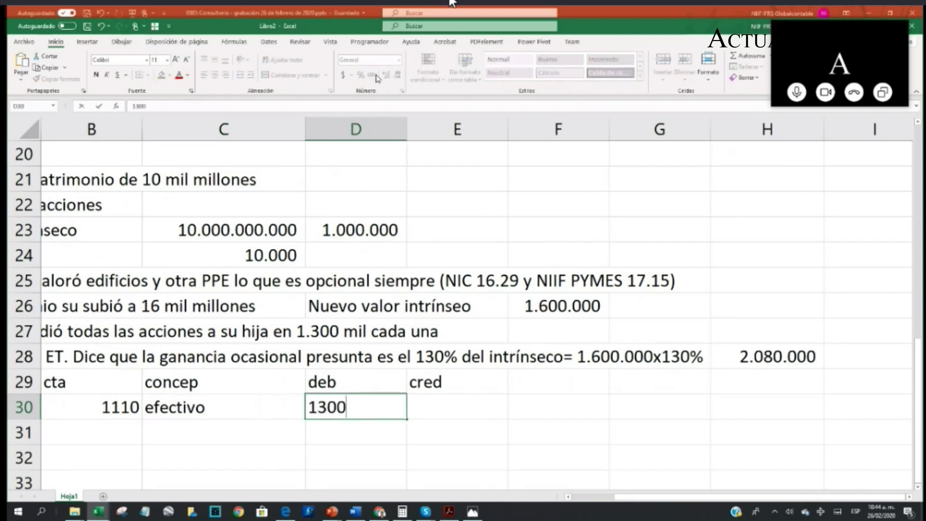
key("Return")
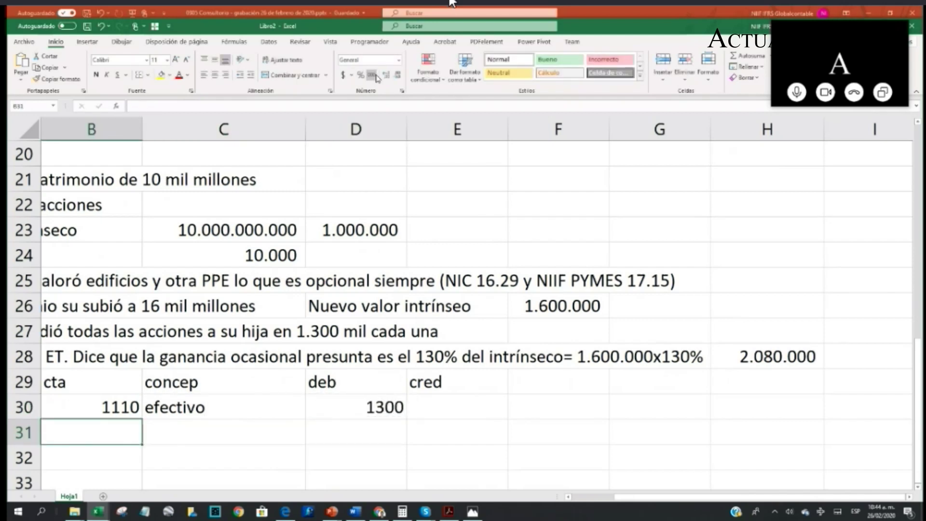
- Enter code 12 and the concept "Inversiones" in cells B31 and C31
type("12")
key("Tab")
type("Inversione")
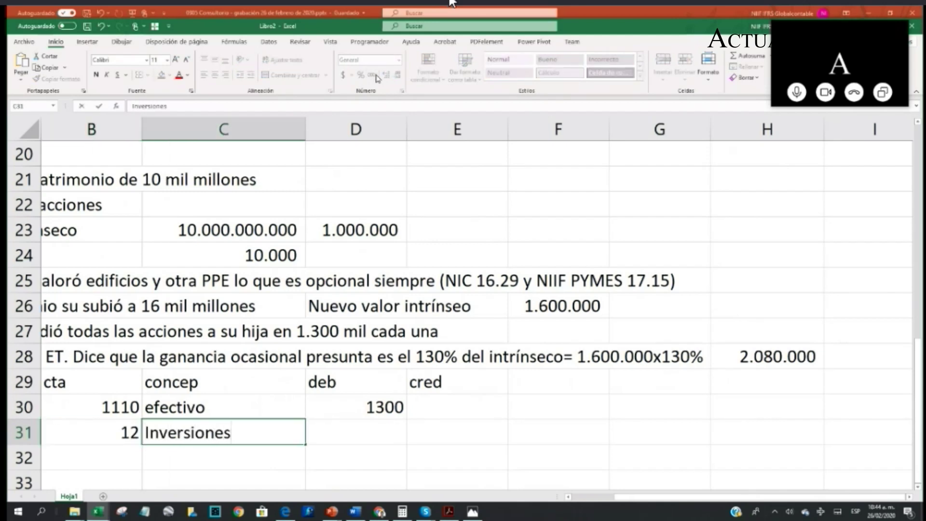
key("Tab")
key("Tab")
type("1000")
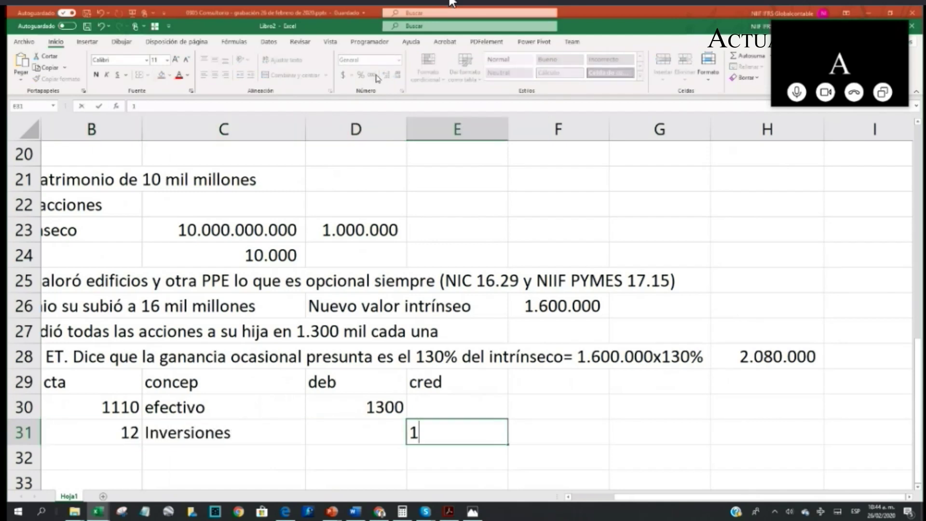
key("Escape")
- Set the debit amount for efectivo in D30 to 1300000
key("Up")
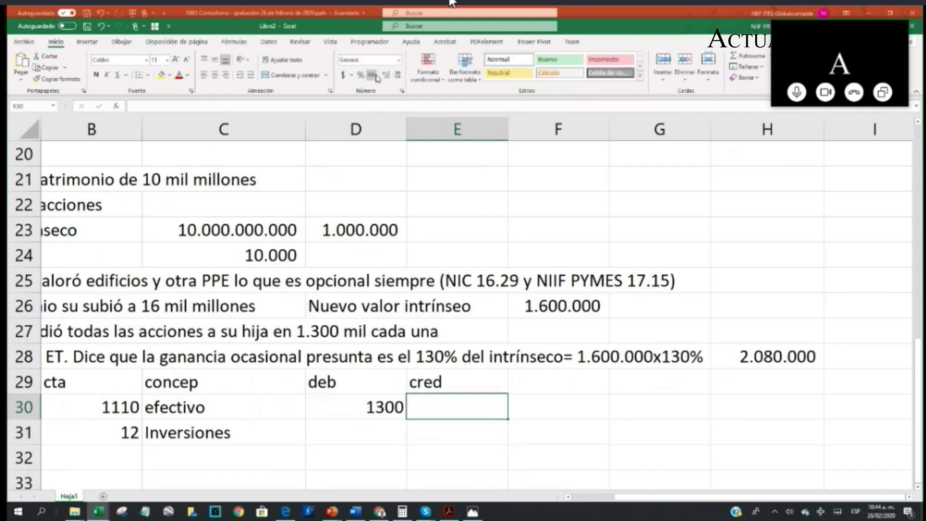
key("Left")
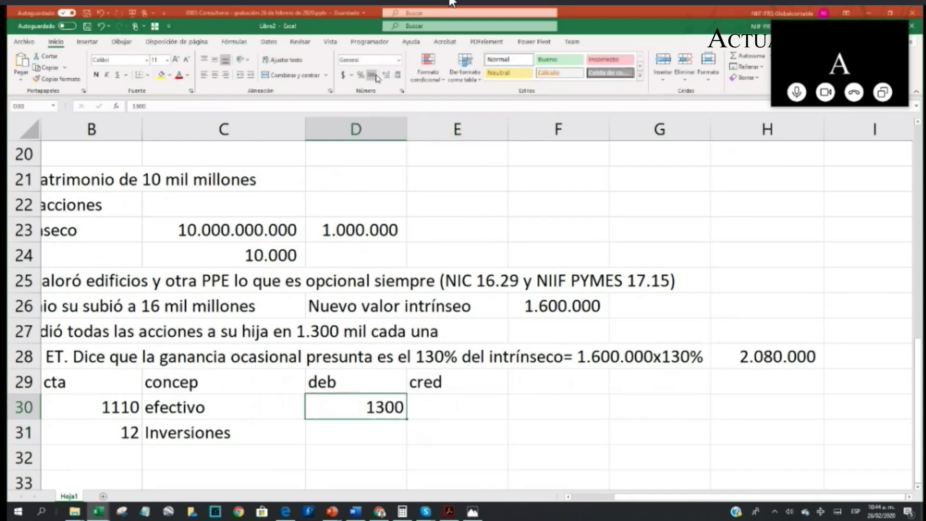
type("1300000")
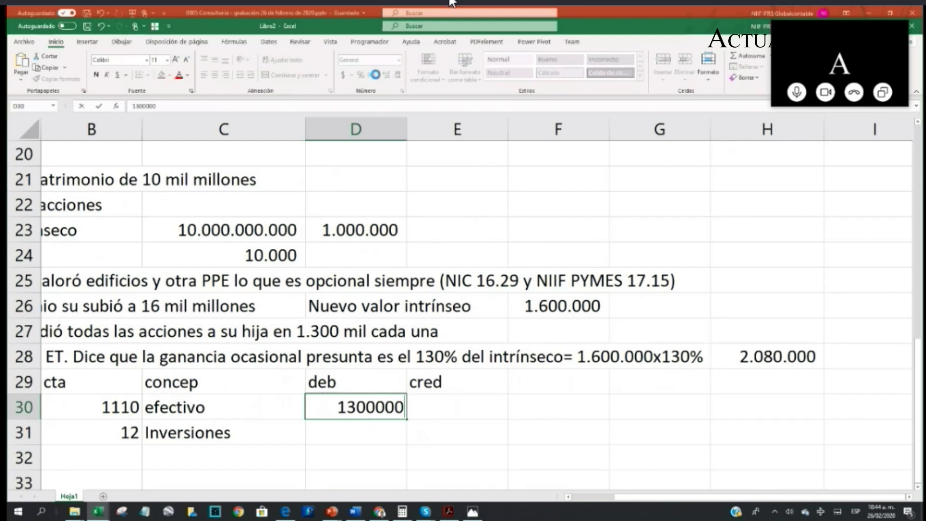
key("Return")
- Enter a formula in E30 that references the original intrinsic value in D23
key("Up")
key("Right")
type("+")
key("Up")
key("Up")
key("Up")
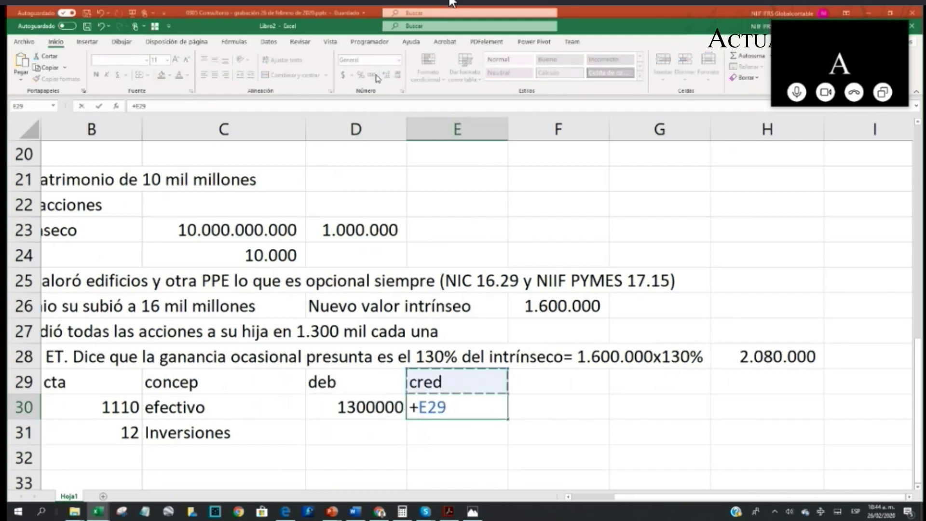
key("Up")
key("Up")
key("Up")
key("Up")
key("Left")
key("Return")
- Move the formula from E30 to E31 as the credit for Inversiones
key("Up")
key("ctrl+x")
key("Down")
key("ctrl+v")
- Enter code 4210 and the concept "Utilidad contable" in cells B32 and C32
key("Left")
key("Left")
key("Left")
key("Down")
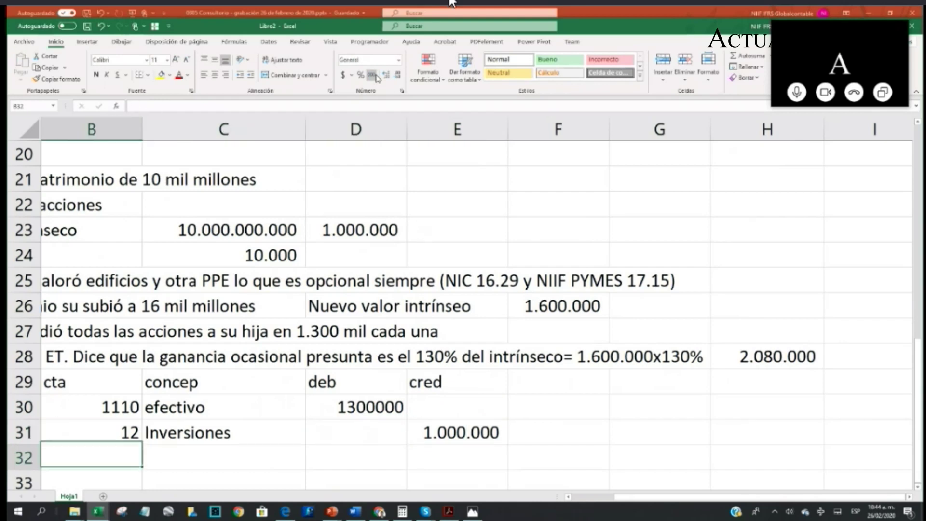
type("4210")
key("Tab")
type("Utilidad c")
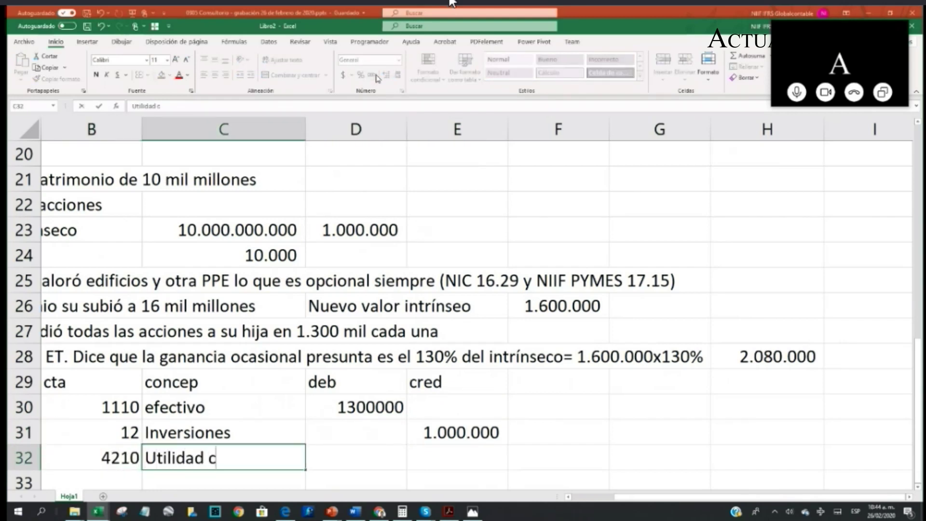
type("ontable")
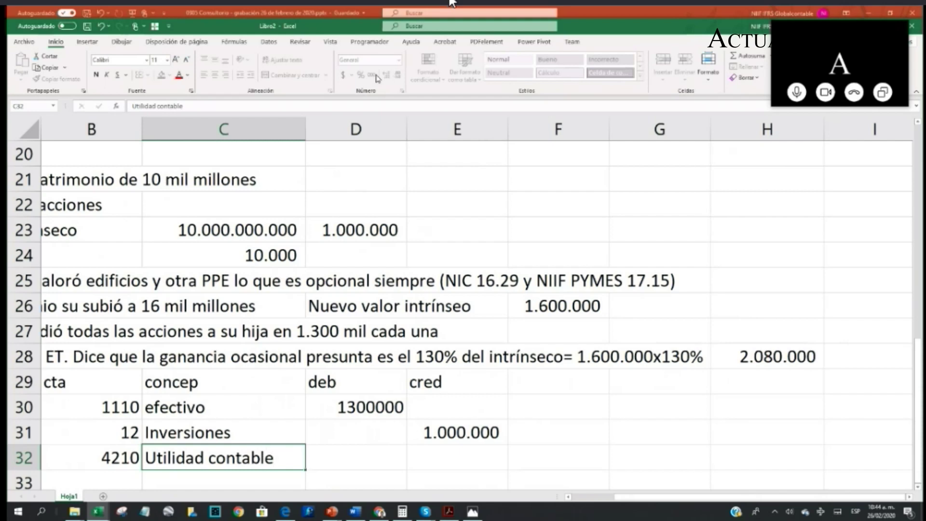
- Calculate the credit for Utilidad contable in E32 as E31 minus D30
key("Tab")
key("Tab")
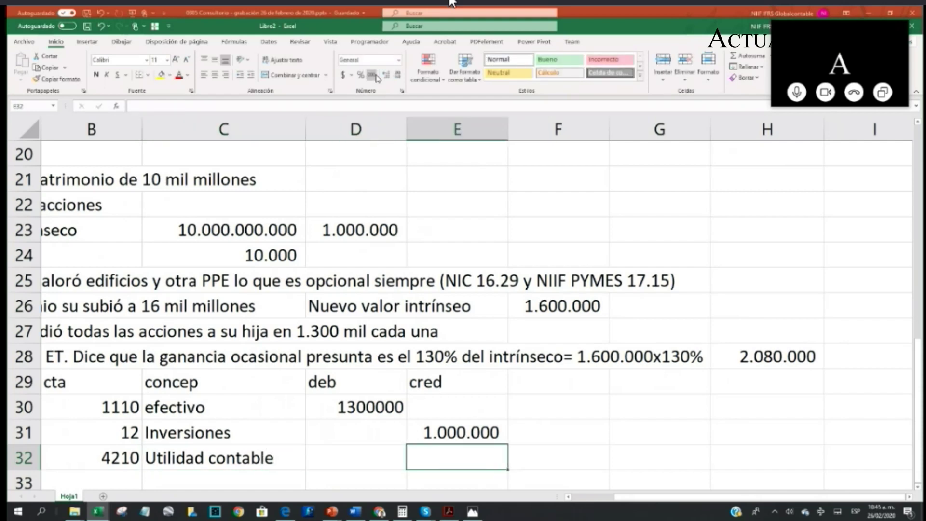
type("+")
key("Up")
type("-")
key("Up")
key("Up")
key("Left")
key("Return")
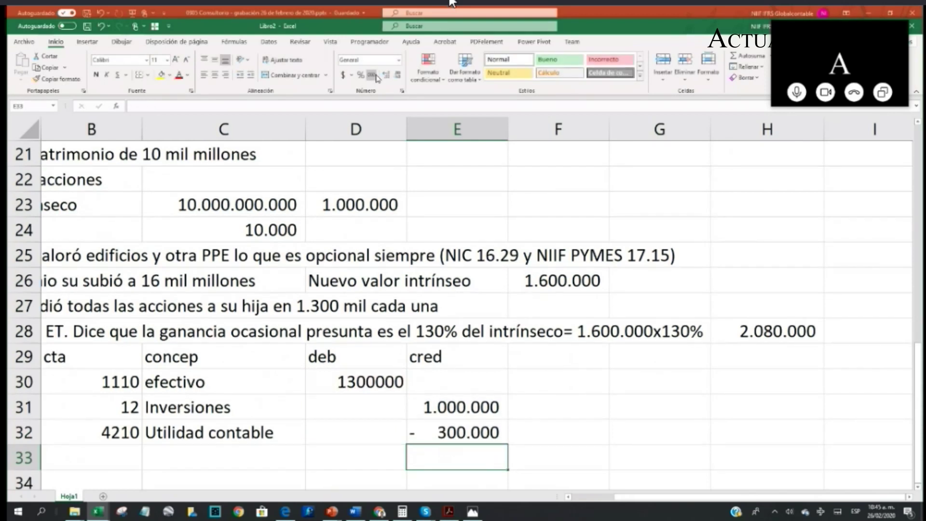
- Replace the Utilidad contable formula in E32 with D30 minus E31
key("Up")
key("F2")
key("Escape")
type("+")
key("Up")
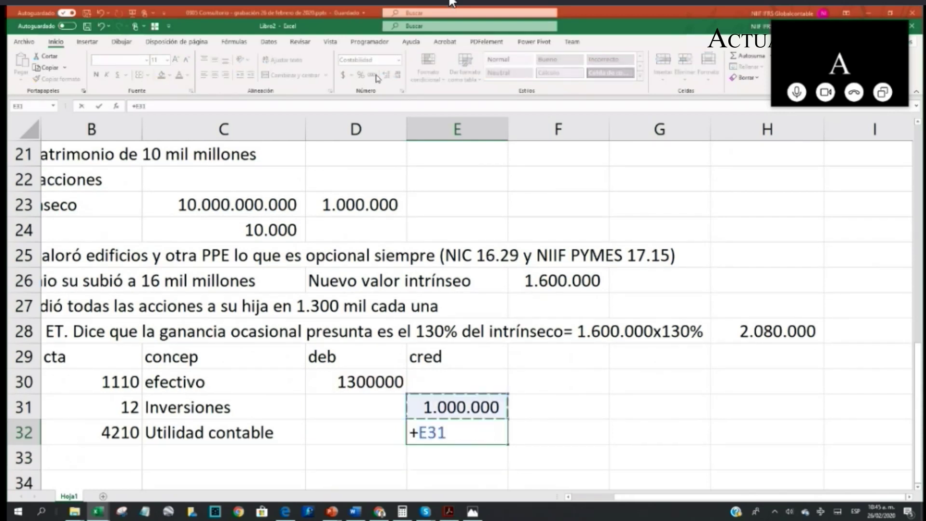
key("Up")
key("Left")
type("1")
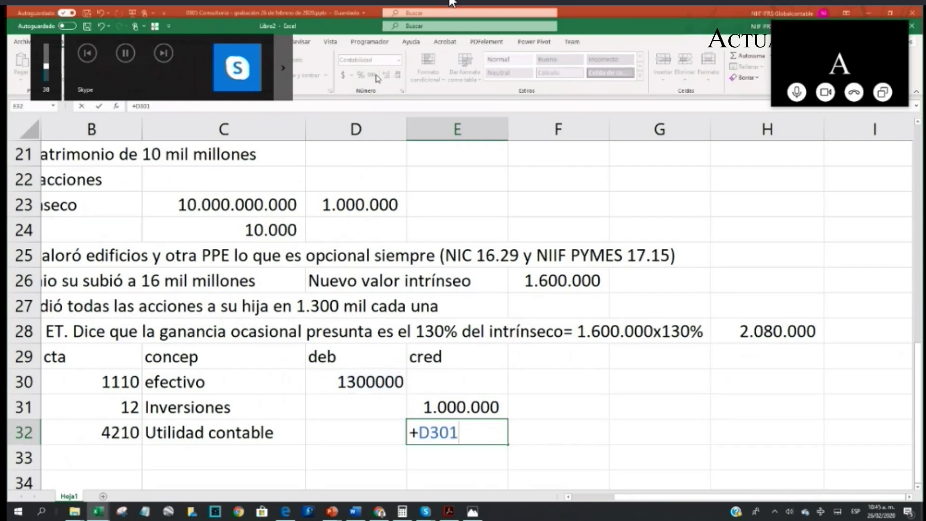
key("BackSpace")
type("-")
key("Up")
key("Return")
- Enter the note "Pero en Renta debe declarar ganancia" in F30, beside the efectivo row of the journal entry
key("Up")
key("Right")
key("Up")
key("Up")
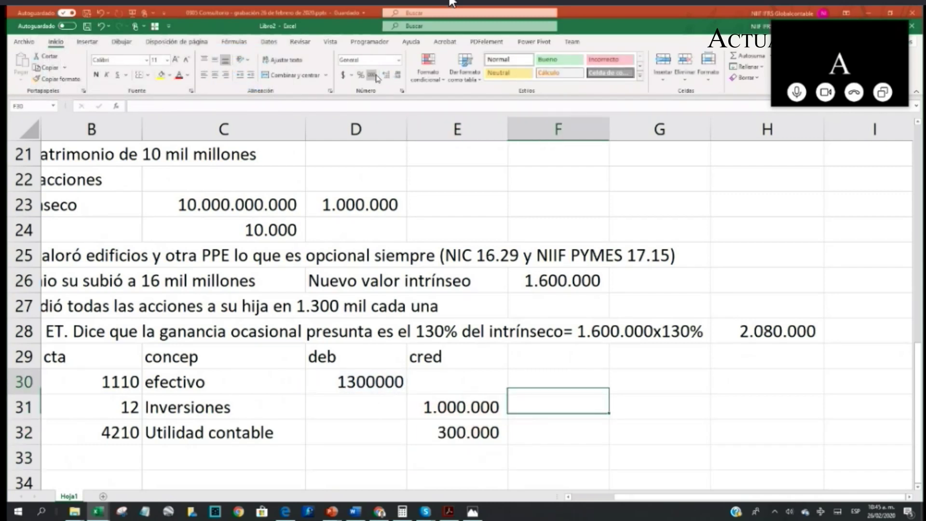
type("Pero en Re")
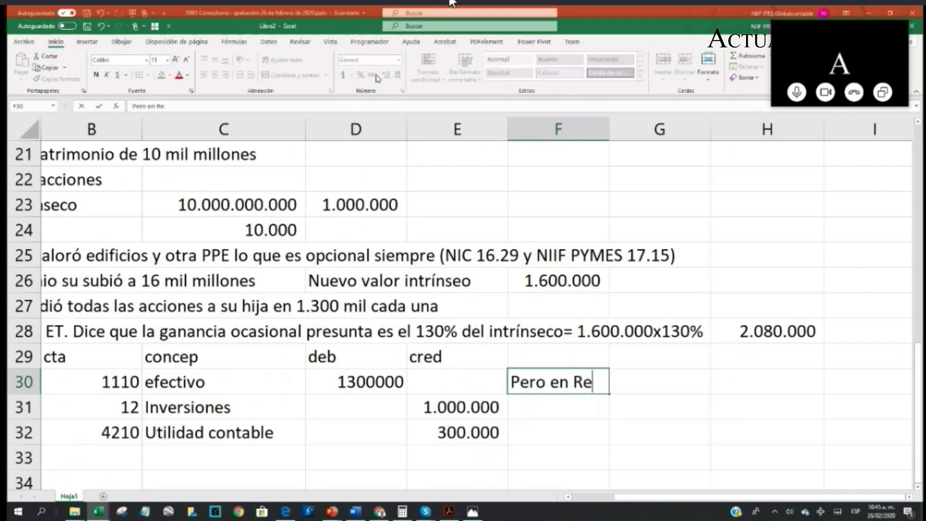
type("nta dee")
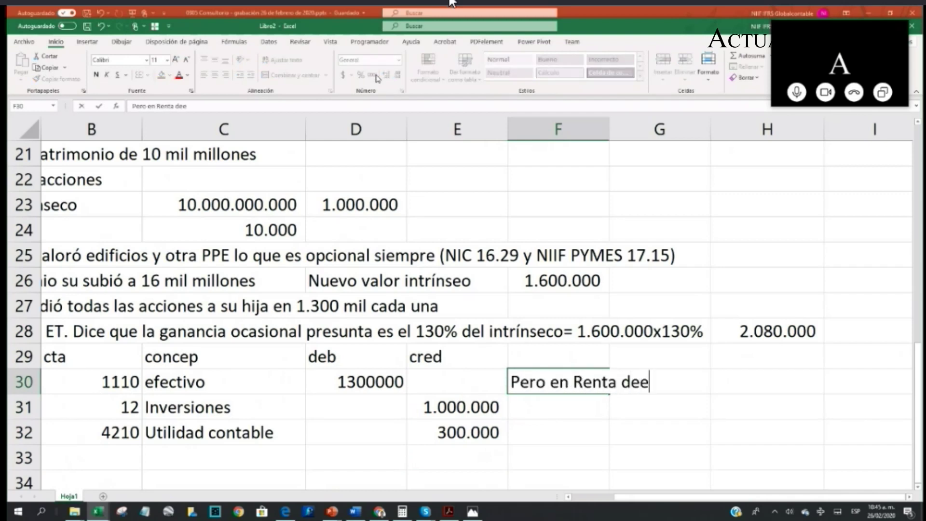
key("Page_Up")
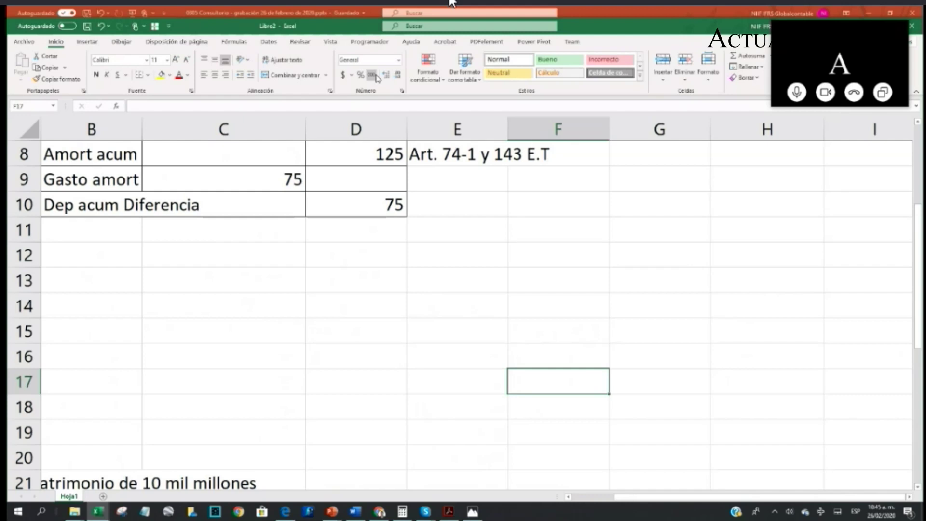
scroll(366, 370, "down", 10)
scroll(368, 363, "up", 6)
scroll(368, 363, "down", 3)
scroll(368, 363, "up", 1)
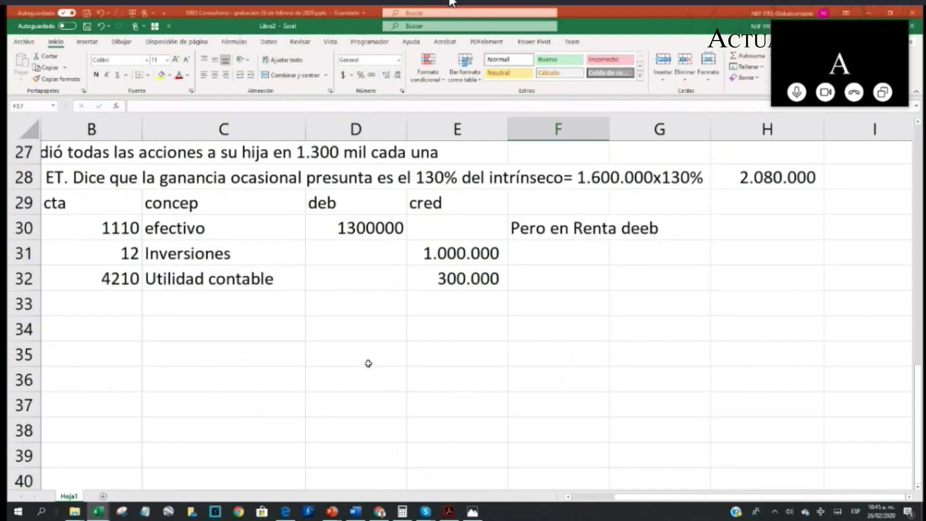
scroll(368, 363, "up", 2)
left_click(526, 332)
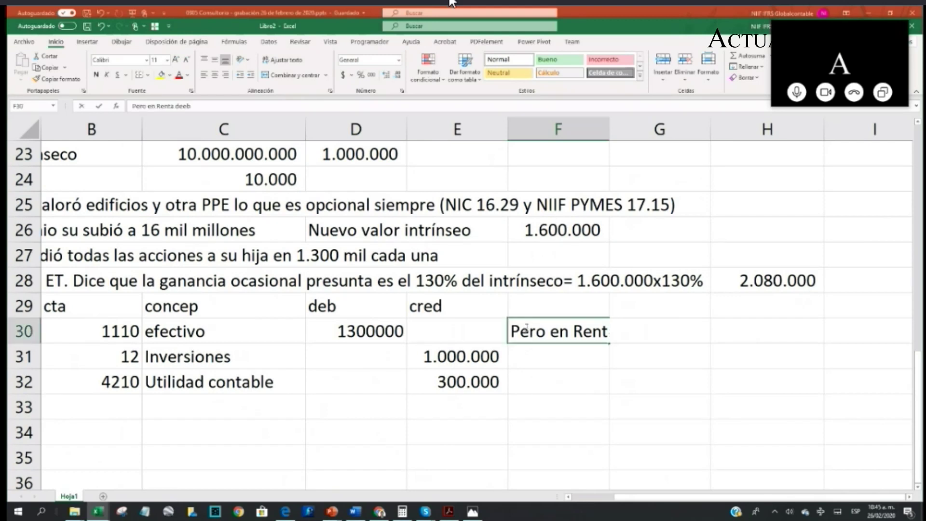
type("2")
key("Escape")
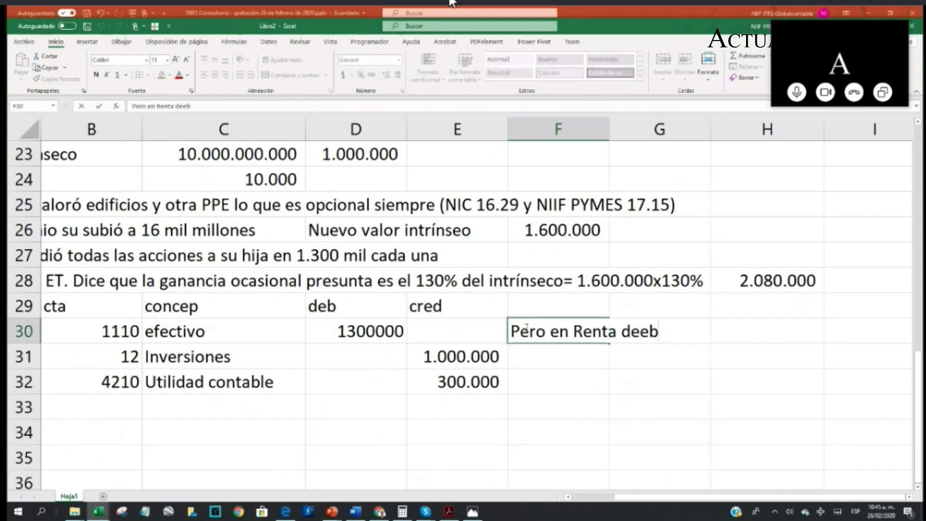
key("BackSpace")
key("BackSpace")
type("be decla")
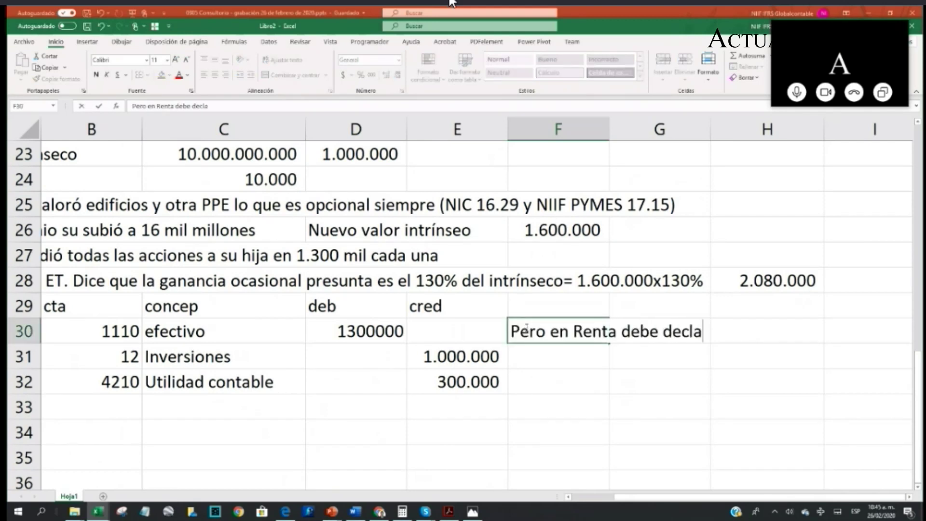
type("rar ganancia")
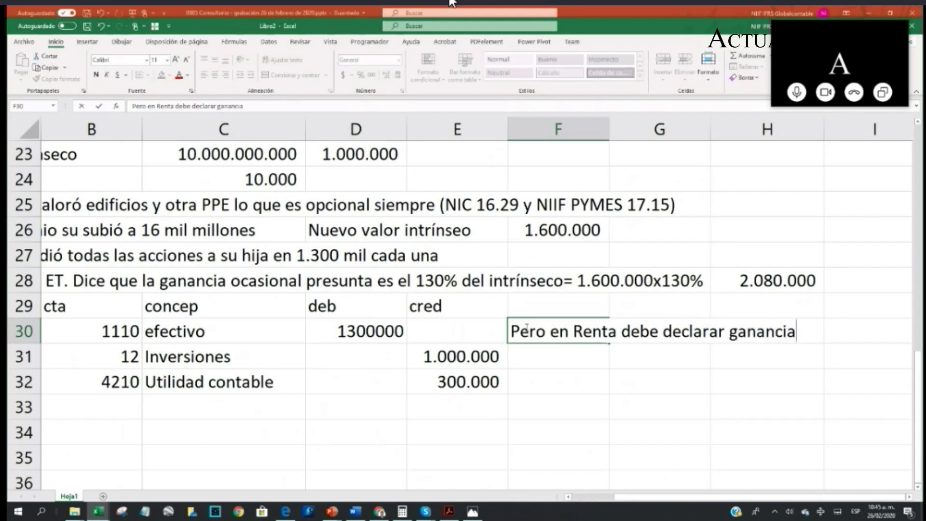
key("Return")
- Calculate the gain to declare in G31 as the presumed value in H28 minus the original intrinsic value in D23
type("+")
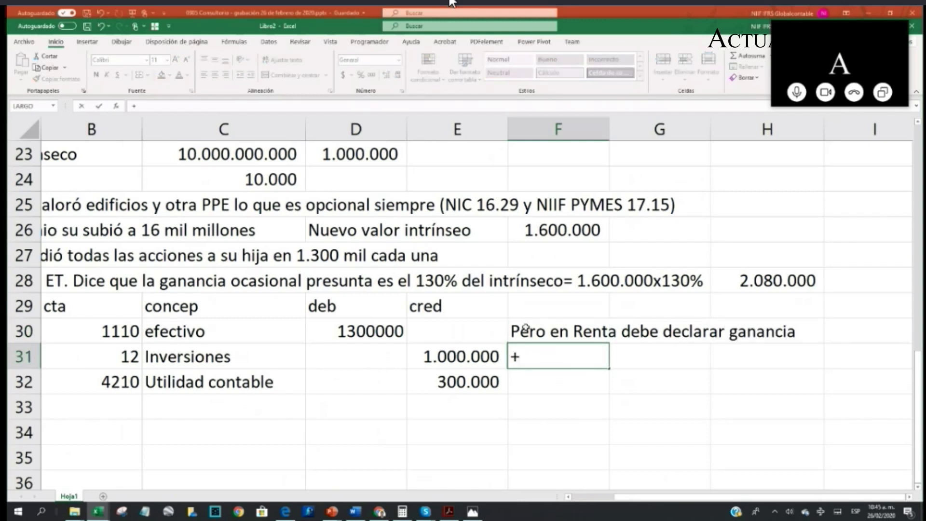
key("Escape")
key("Right")
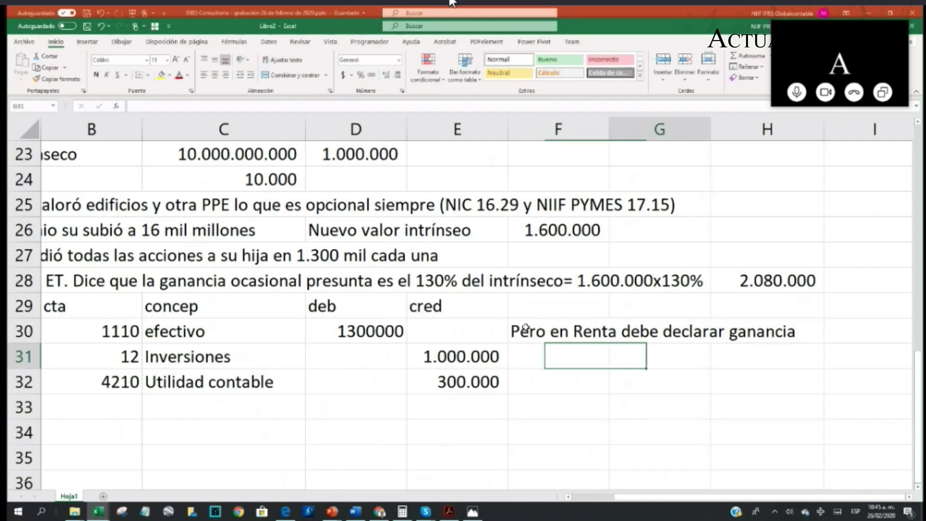
type("+")
key("Up")
key("Up")
key("Up")
key("Right")
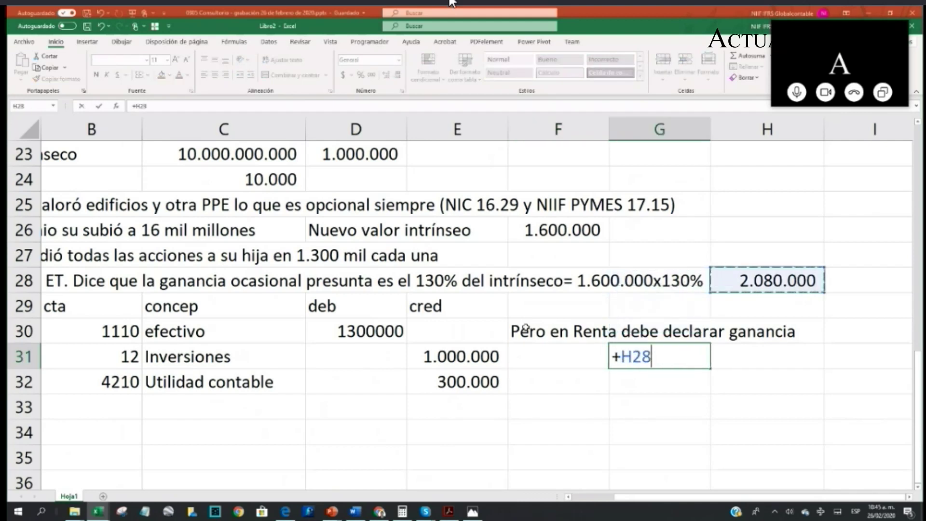
type("-")
key("Up")
key("Up")
key("Up")
key("Up")
key("Up")
key("Up")
key("Up")
key("Up")
key("Left")
key("Left")
key("Left")
key("Return")
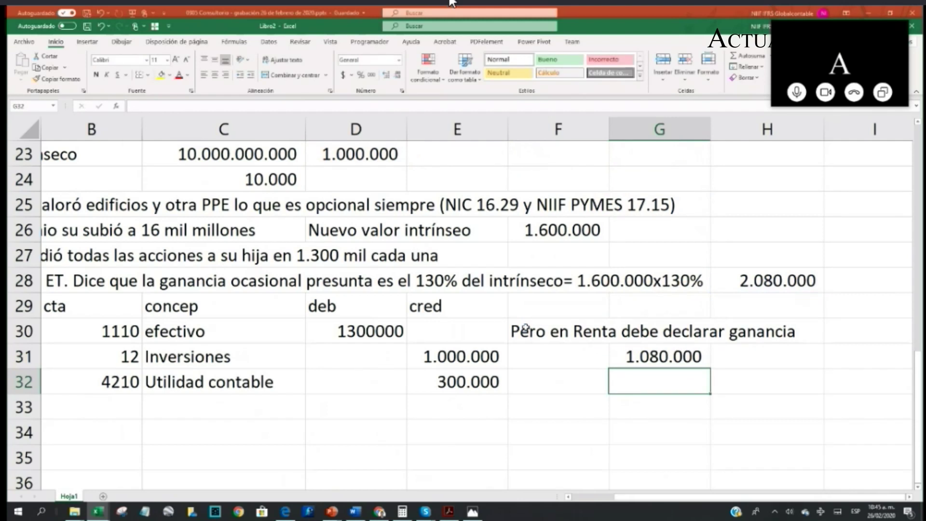
- Label the calculated gain by entering "presunta" in H31
key("Up")
key("Right")
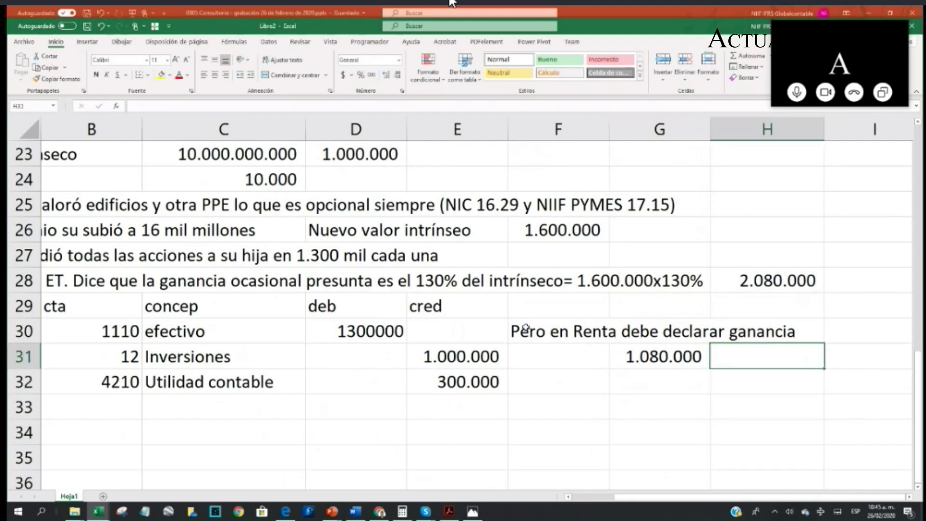
type("presunt")
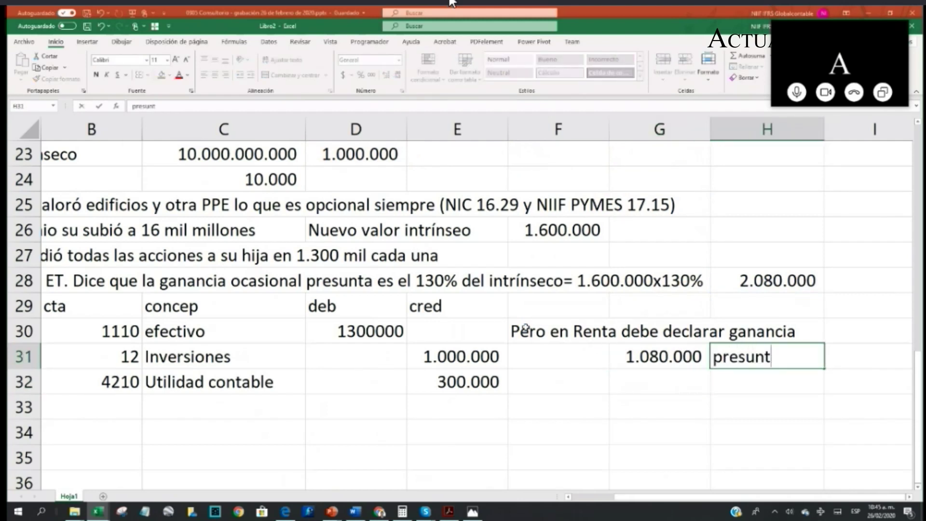
type("a")
key("Return")
- Enter the conclusion "No es recomendable siempre valorar activos." in B33, below the journal entry
key("Down")
key("Left")
key("Left")
key("Left")
key("Left")
key("Left")
key("Left")
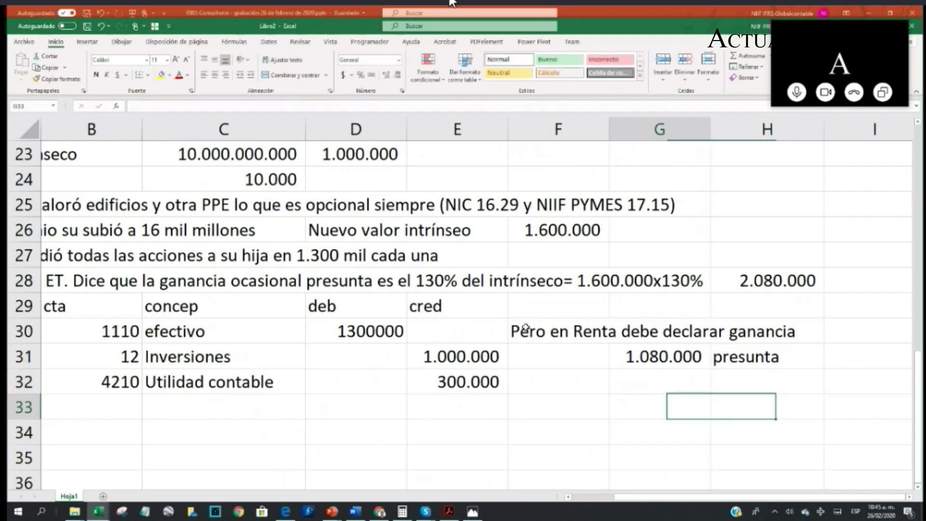
type("No ")
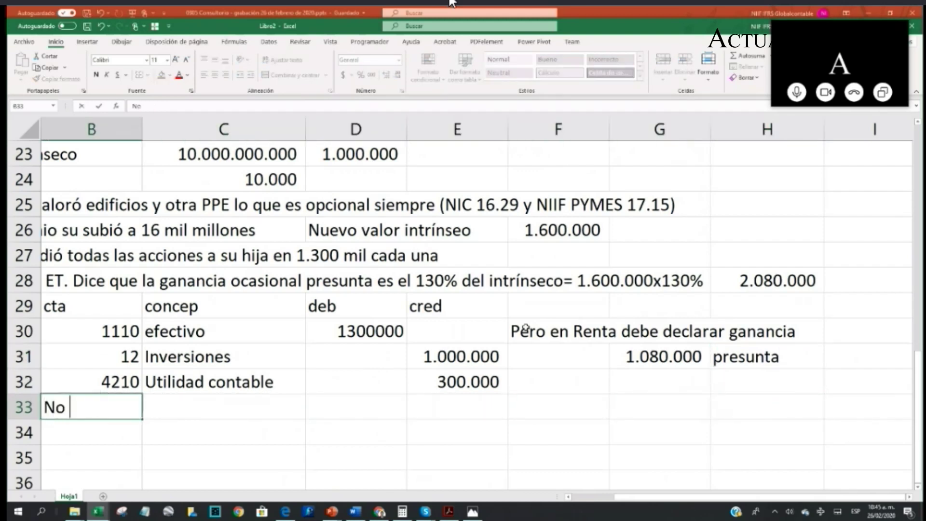
type("es recomendable s")
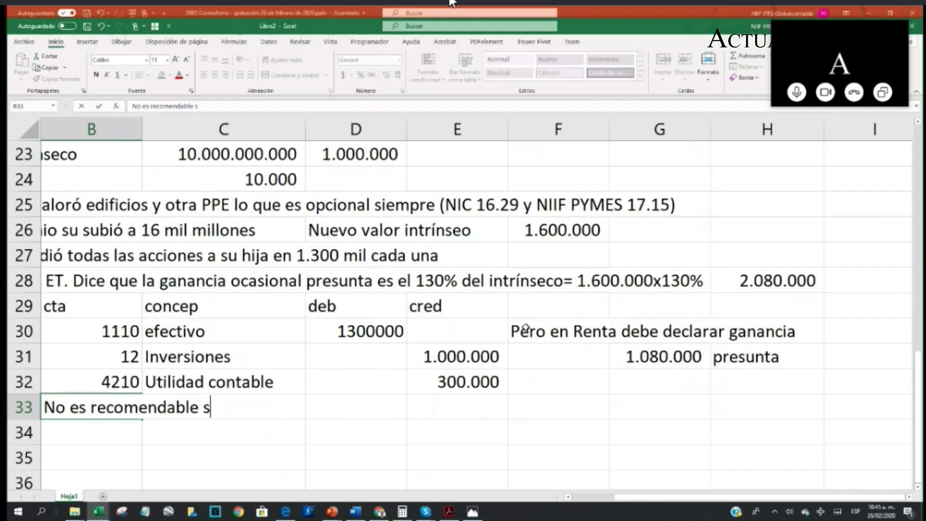
type("iempre valorar activos.")
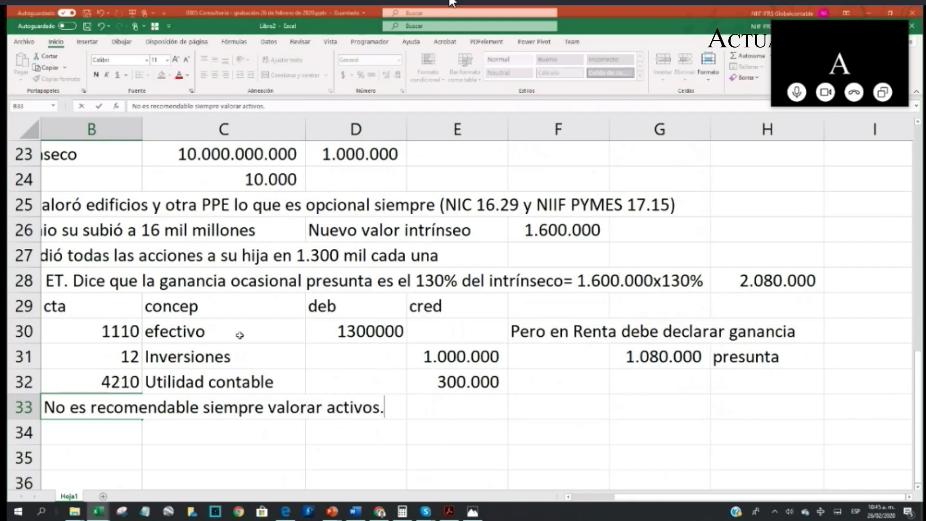
- Apply all borders to the journal entry table in B29:E32
left_click_drag(83, 299, 483, 381)
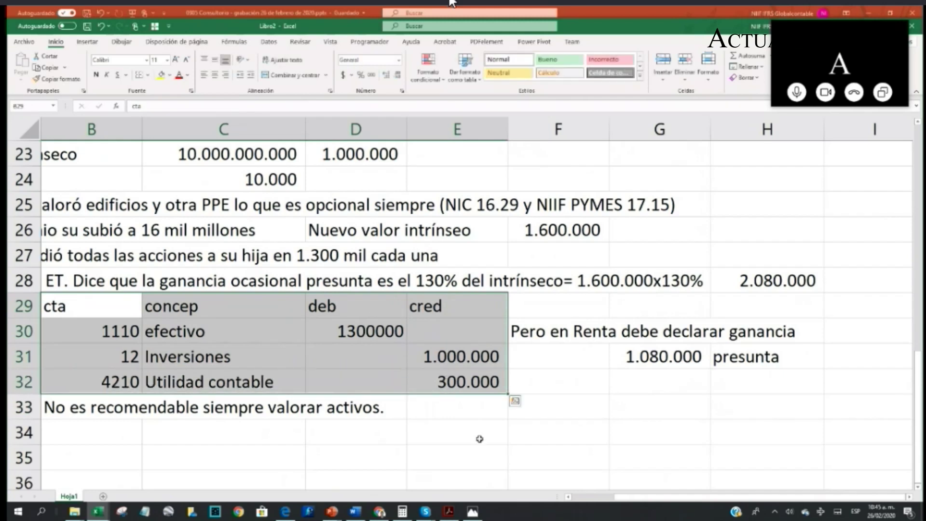
left_click(149, 78)
left_click(149, 166)
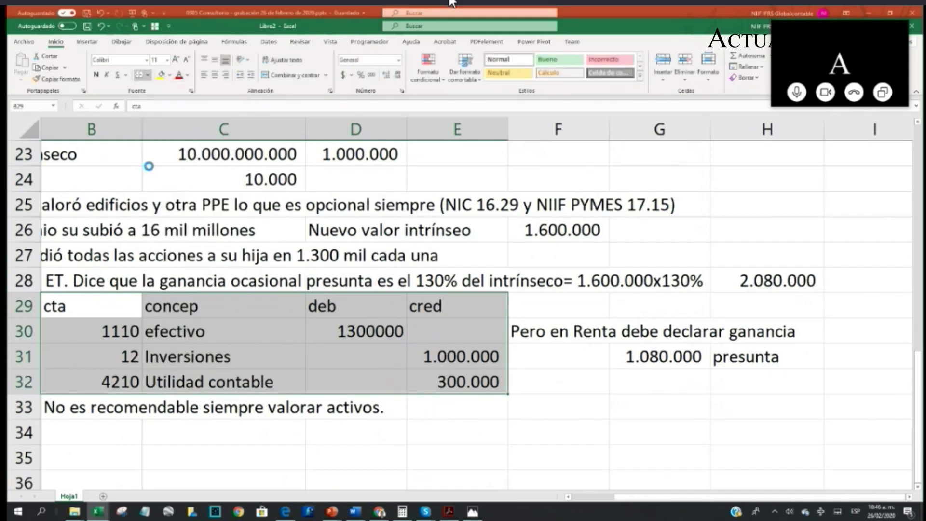
left_click(108, 212)
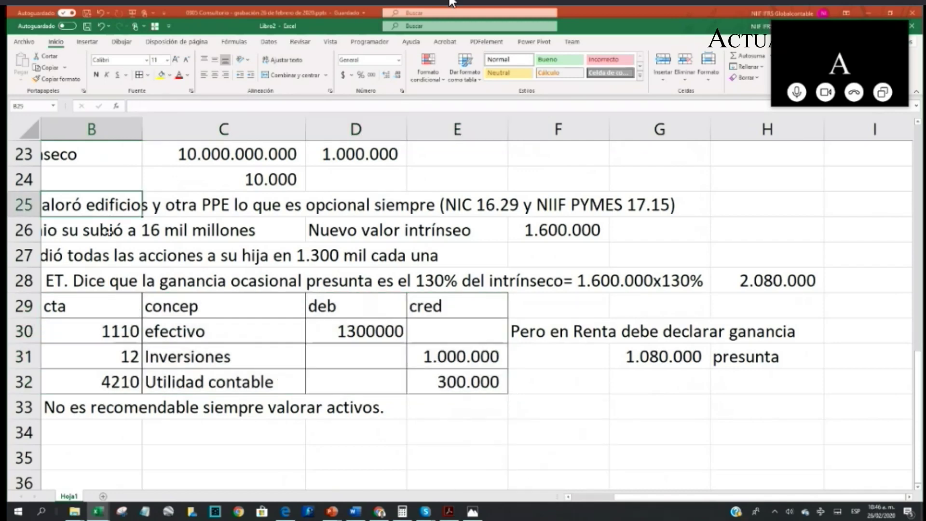
left_click(126, 310)
key("Left")
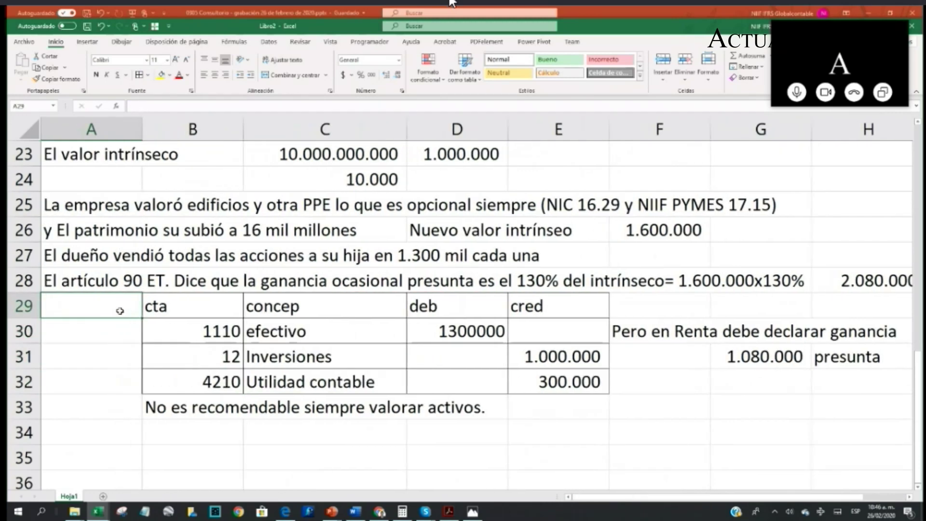
- Enter the note "No se registra por ser" in G32, below the presumed gain
left_click(680, 376)
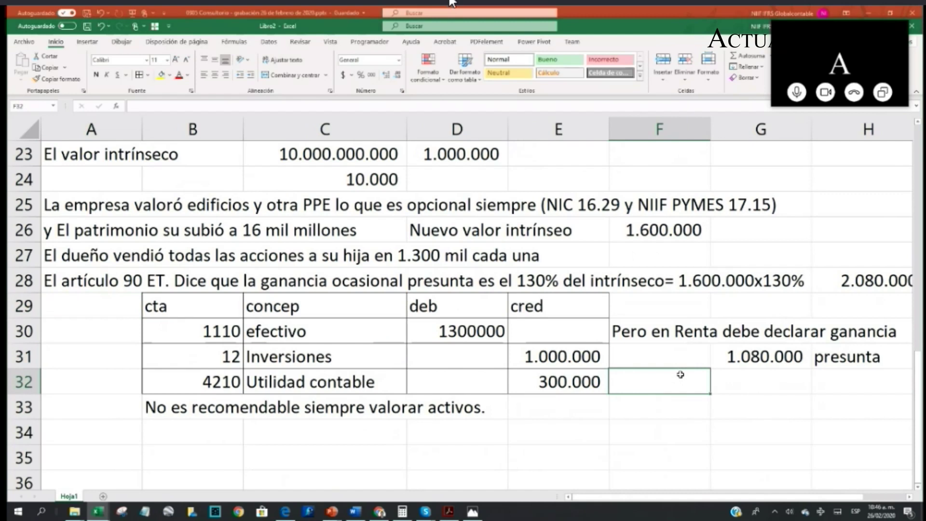
left_click(727, 377)
type("No s")
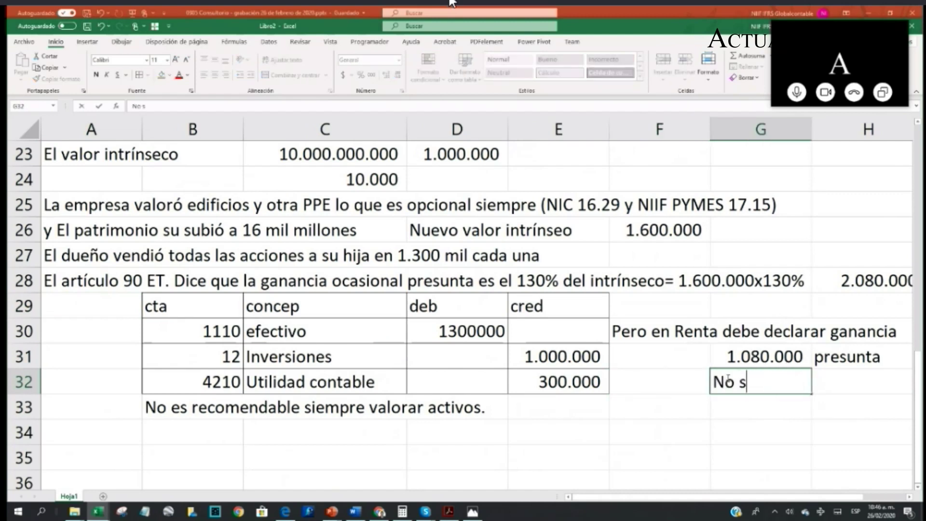
type("e registra por")
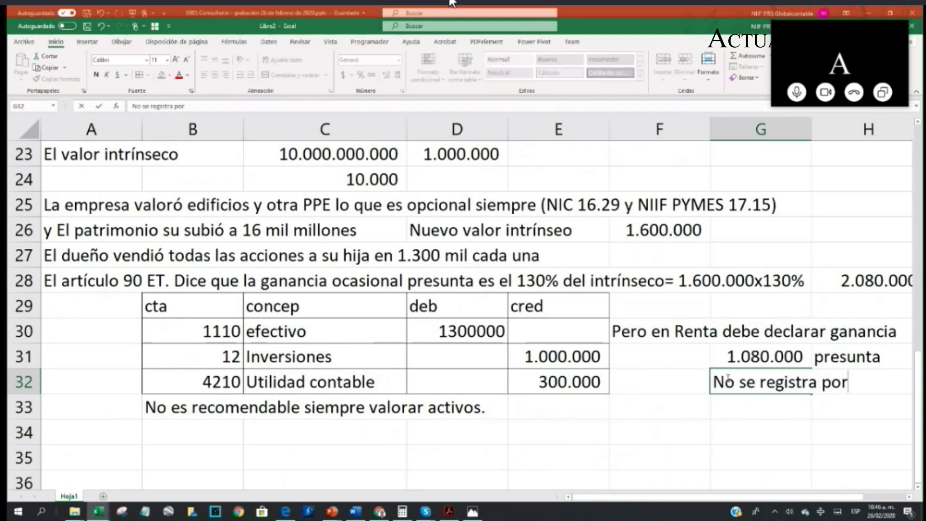
type(" ser")
key("Return")
- Complete the note in row 33 with "presunta" in F33 and the reference "art. 1,7,1 DUT 1625/16" in G33
left_click(727, 378)
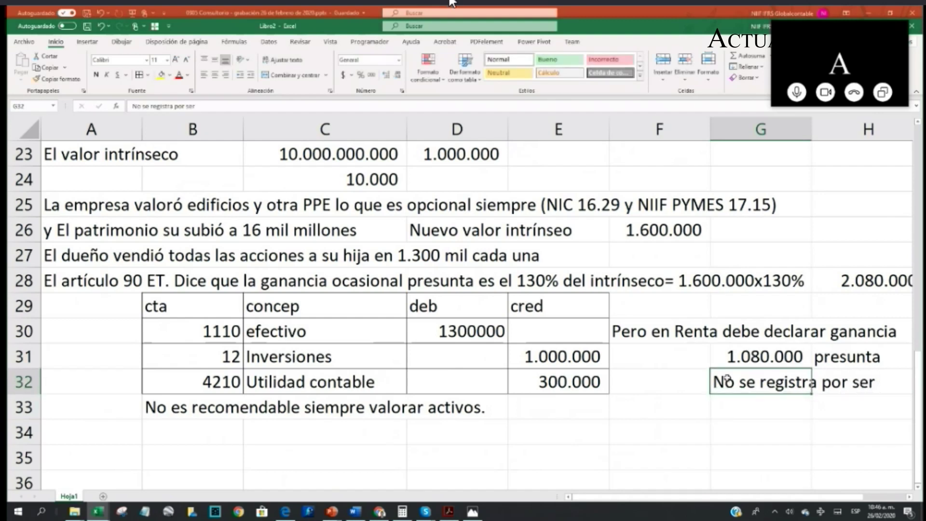
key("Down")
key("Left")
type("pre")
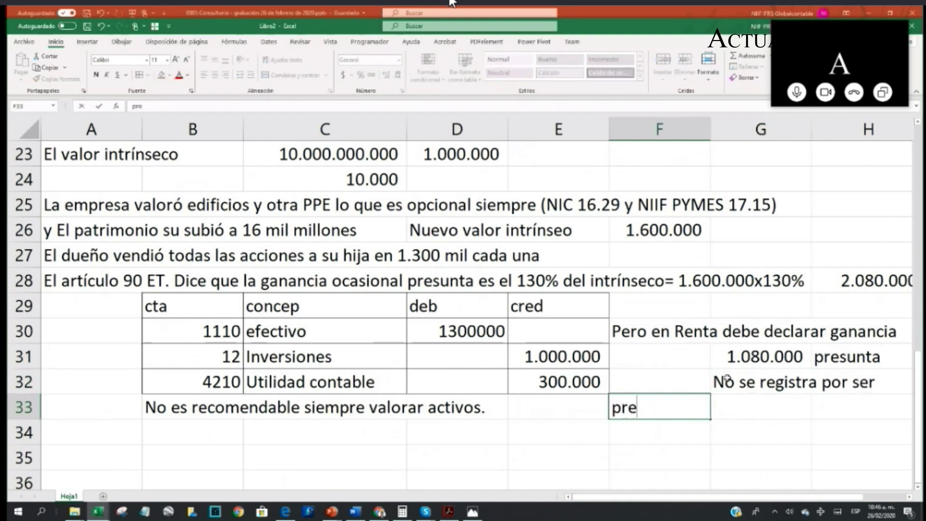
type("sunta")
key("Tab")
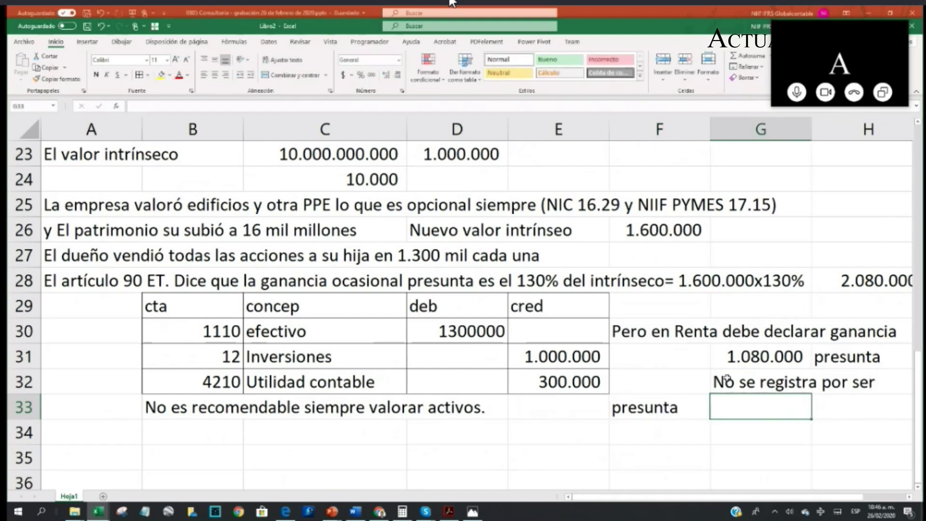
type("art. 1,7,1 DUT")
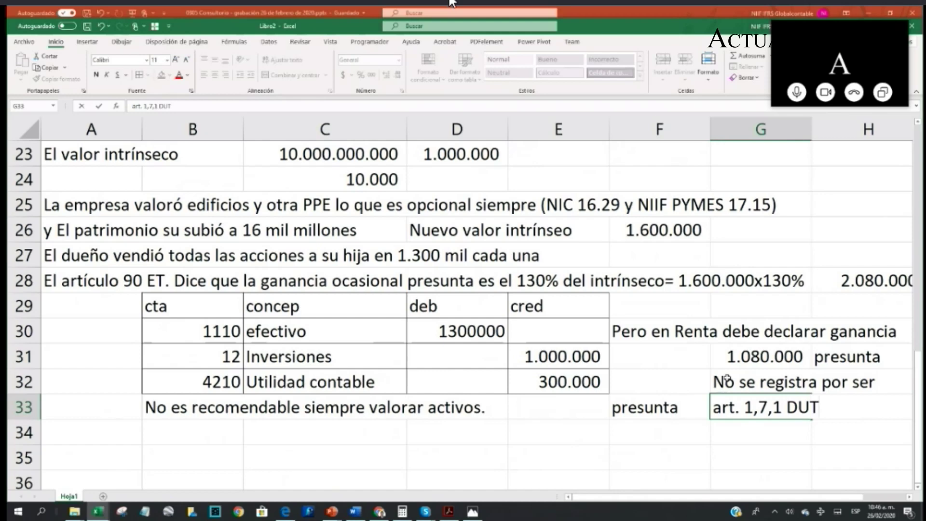
type(" 1625/16")
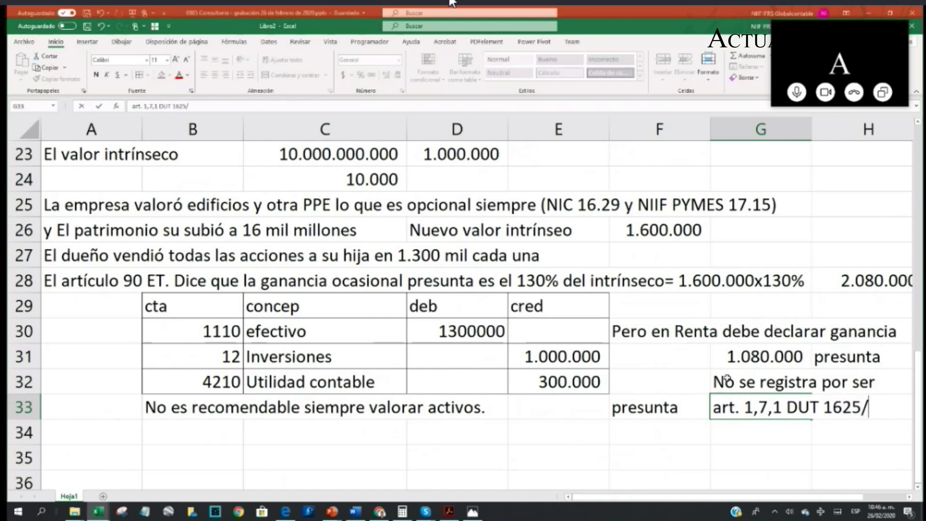
key("Return")
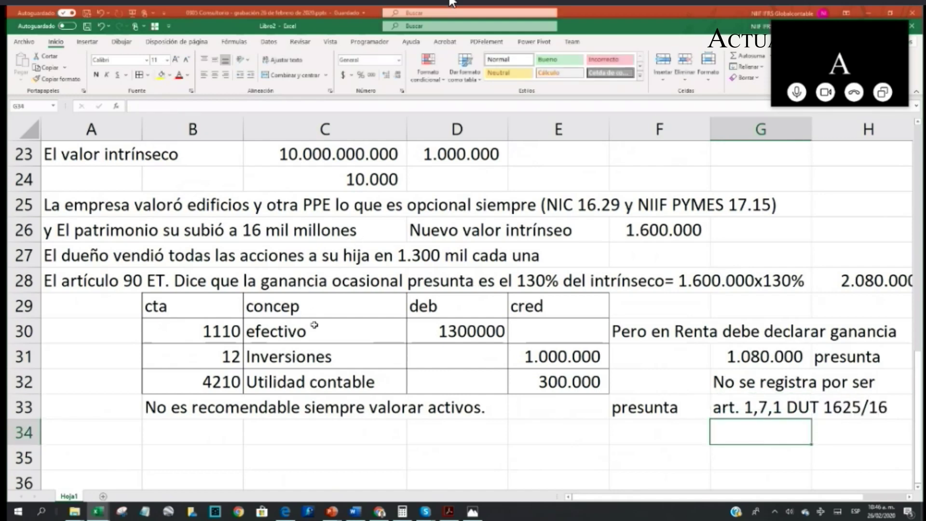
scroll(315, 330, "up", 1)
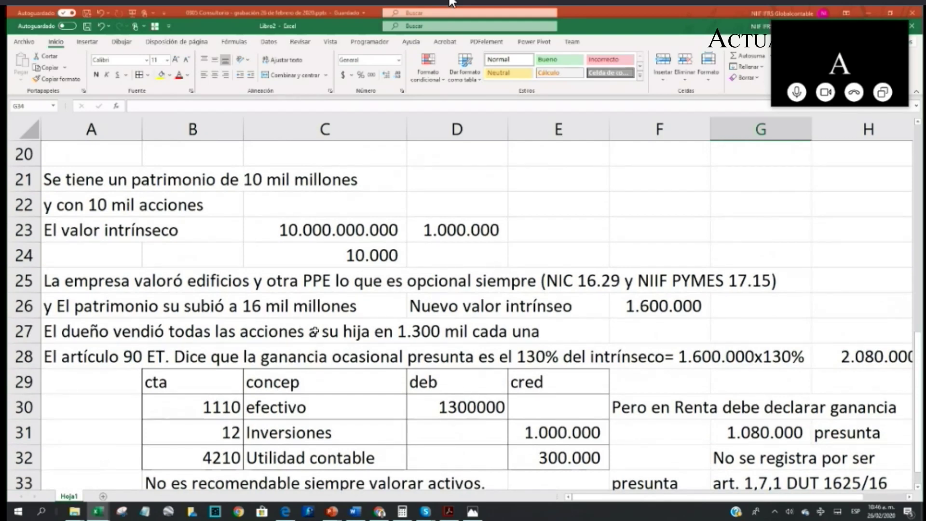
scroll(315, 331, "down", 1)
scroll(315, 332, "down", 1)
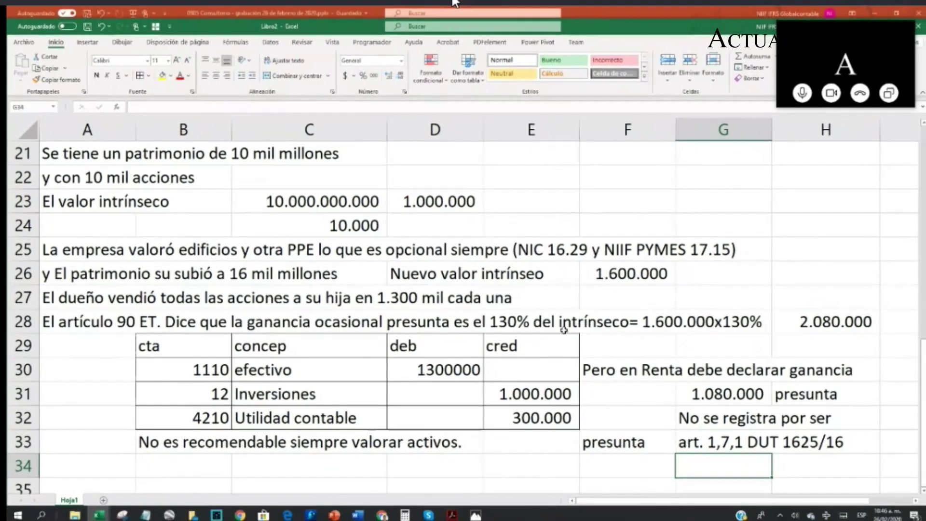
left_click(895, 83)
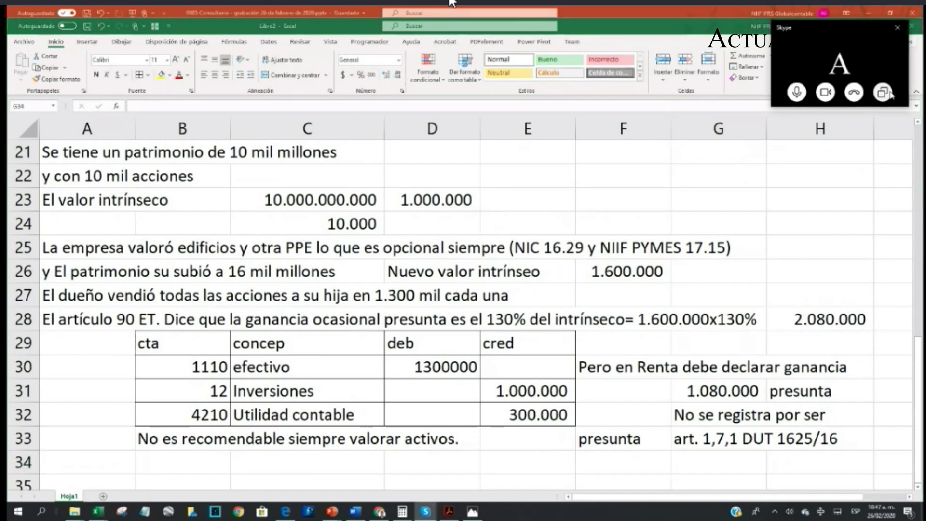